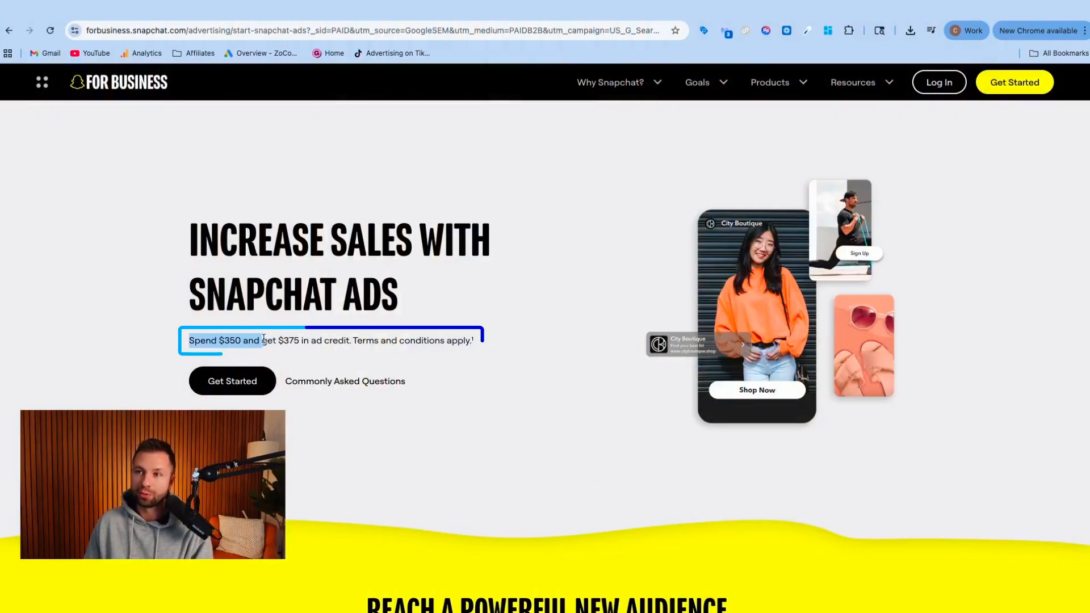
pyautogui.moveTo(283, 340); pyautogui.dragTo(353, 341)
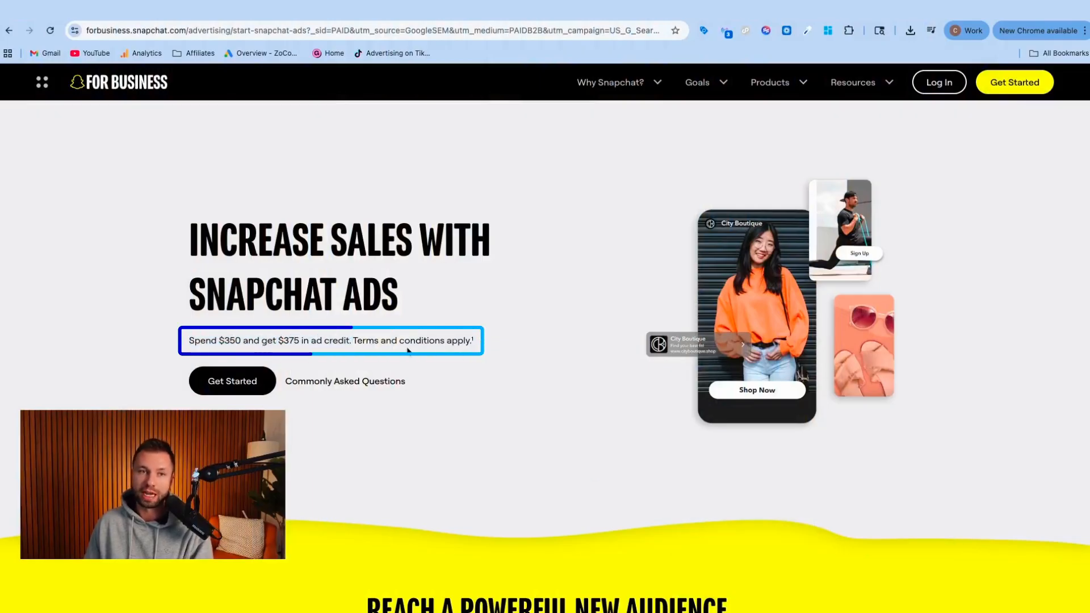
pyautogui.click(342, 458)
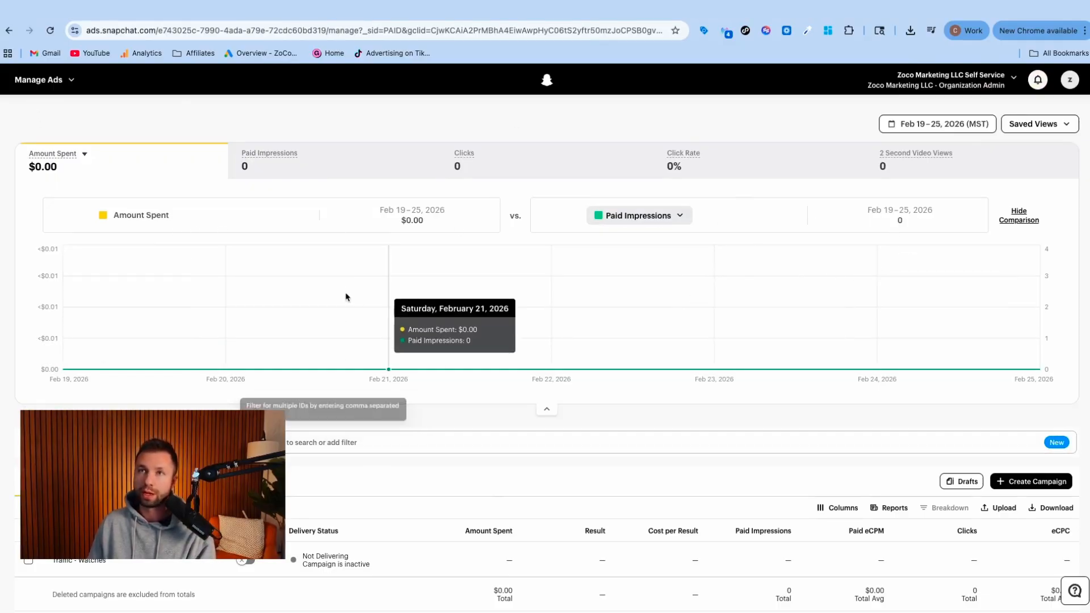
# Start creating a new ad campaign with the Sales objective, using the Manual Build option.
pyautogui.click(70, 88)
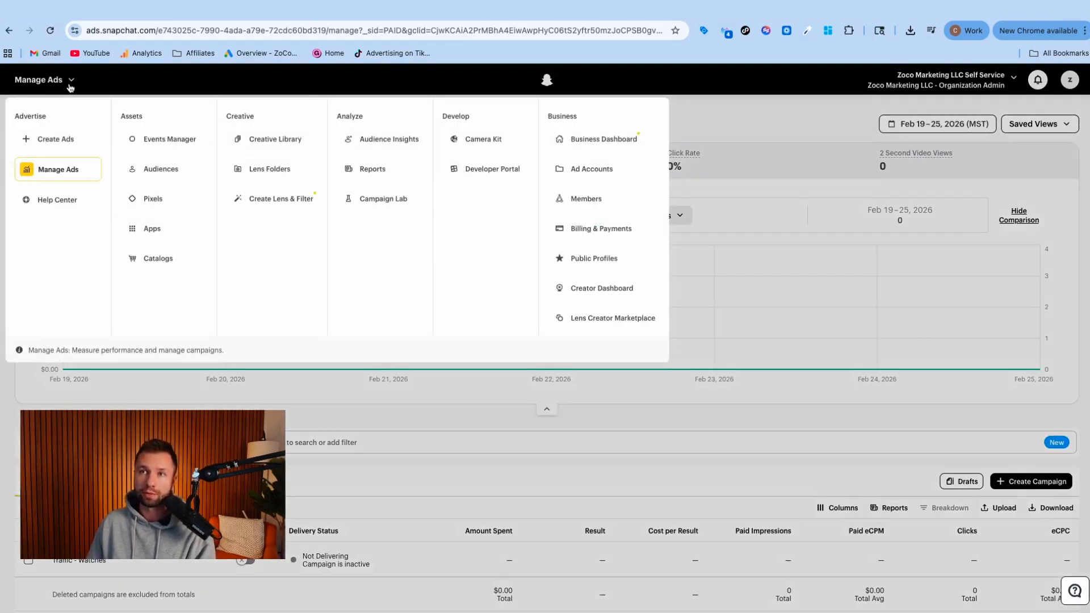
pyautogui.click(64, 141)
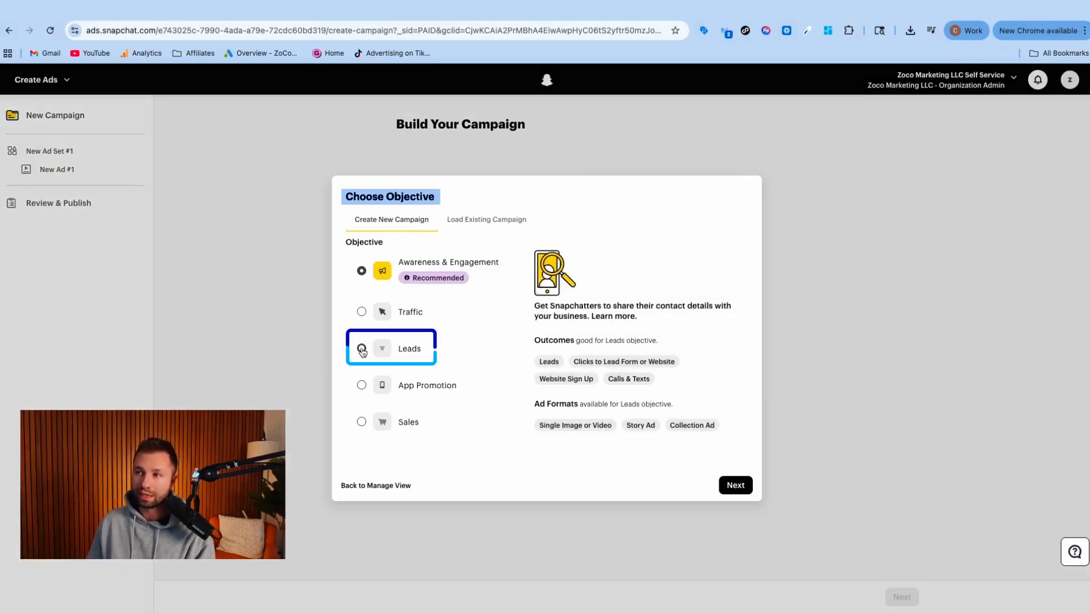
pyautogui.click(362, 423)
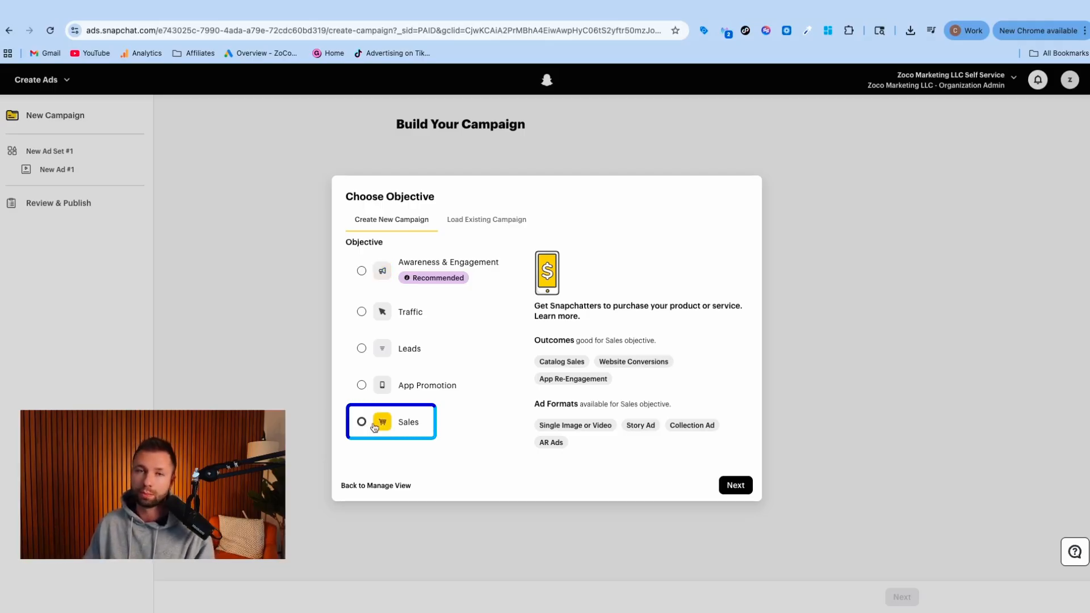
pyautogui.click(734, 485)
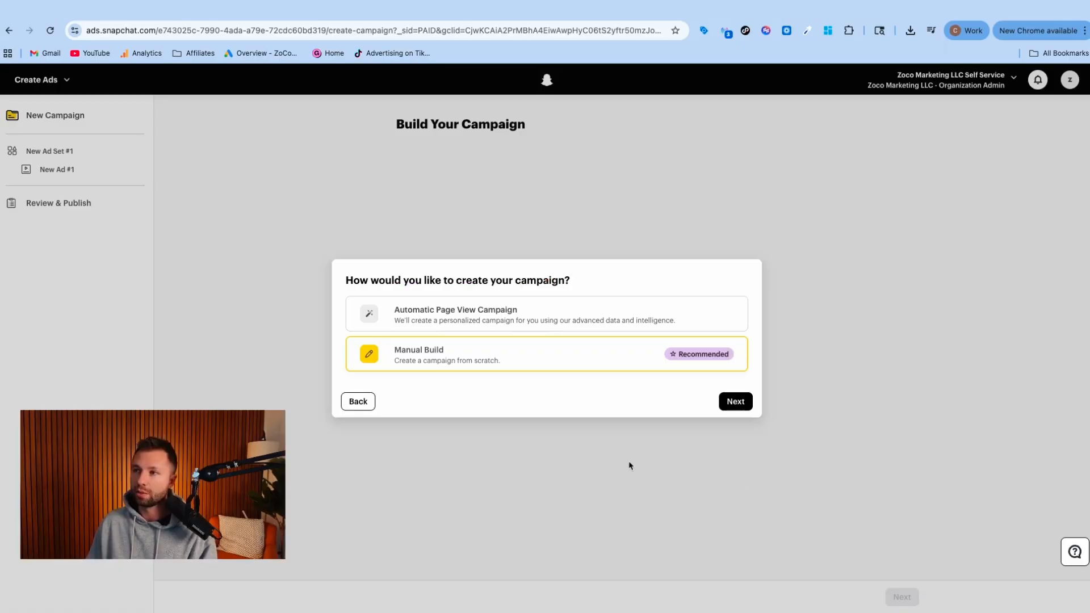
pyautogui.click(358, 402)
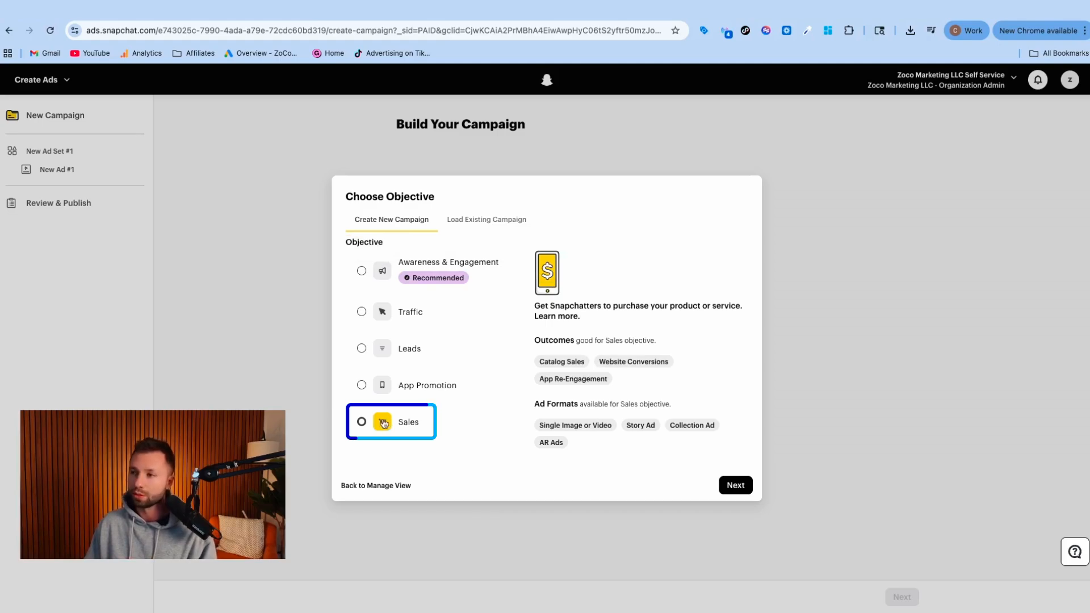
pyautogui.click(727, 482)
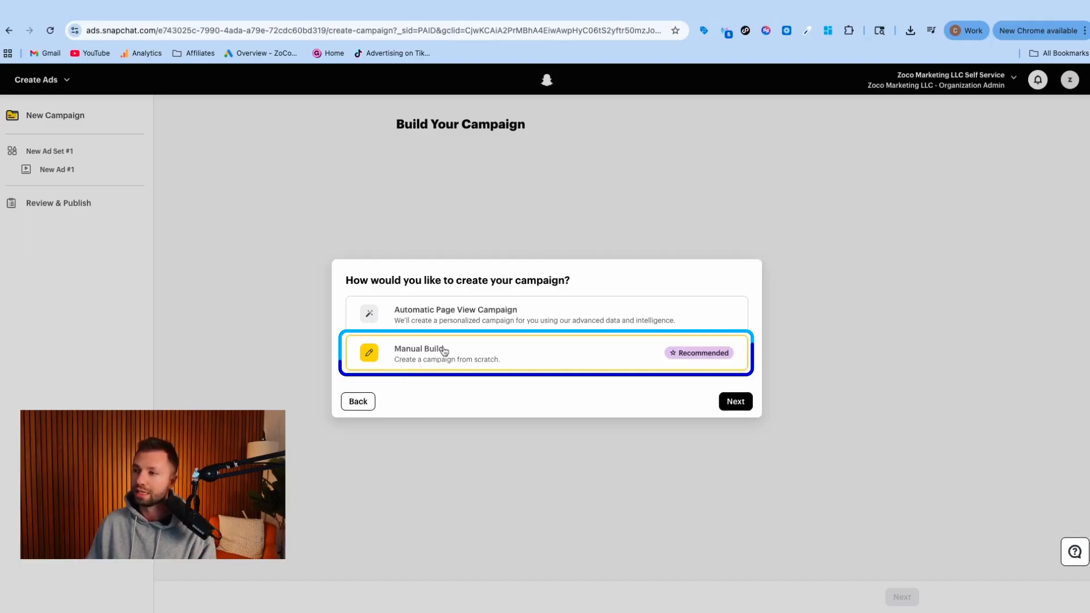
pyautogui.click(734, 401)
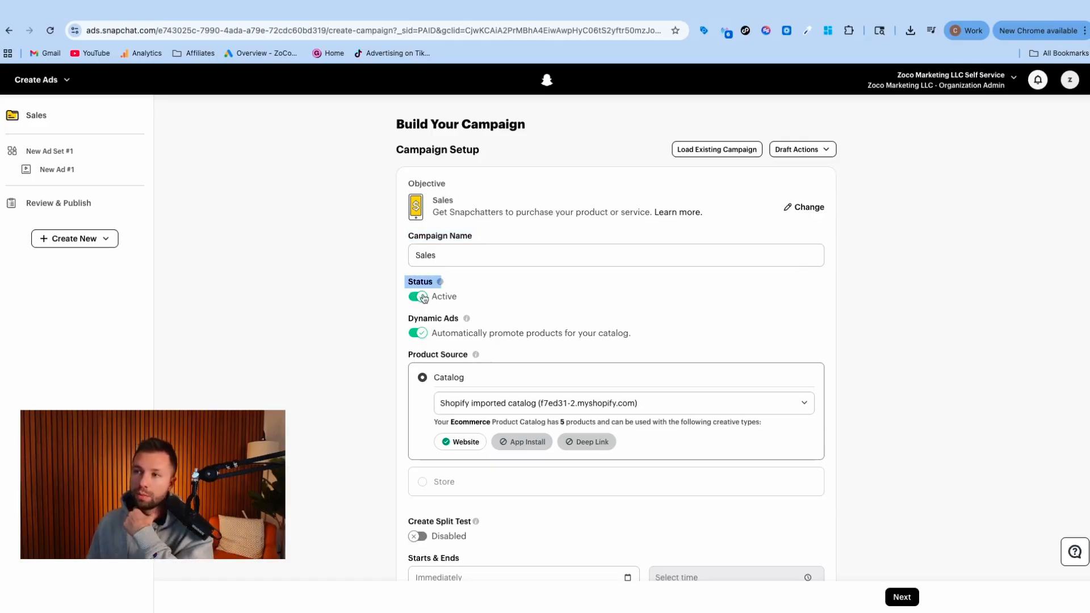
# Turn off Dynamic Ads in the campaign setup so that ads are built manually.
pyautogui.scroll(-1, 444, 295)
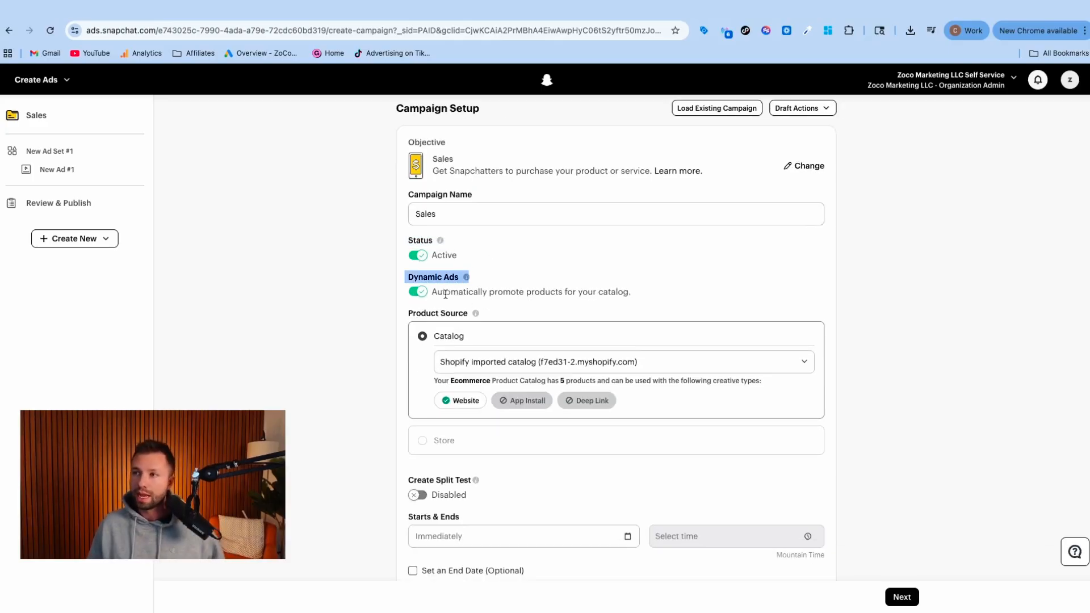
pyautogui.moveTo(434, 292); pyautogui.dragTo(632, 294)
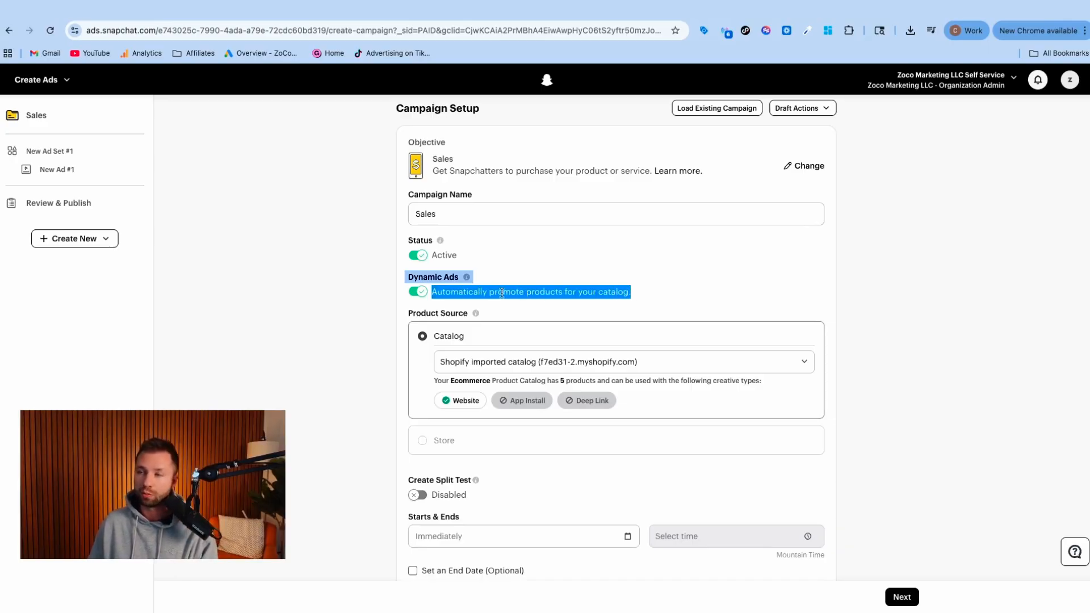
pyautogui.click(419, 292)
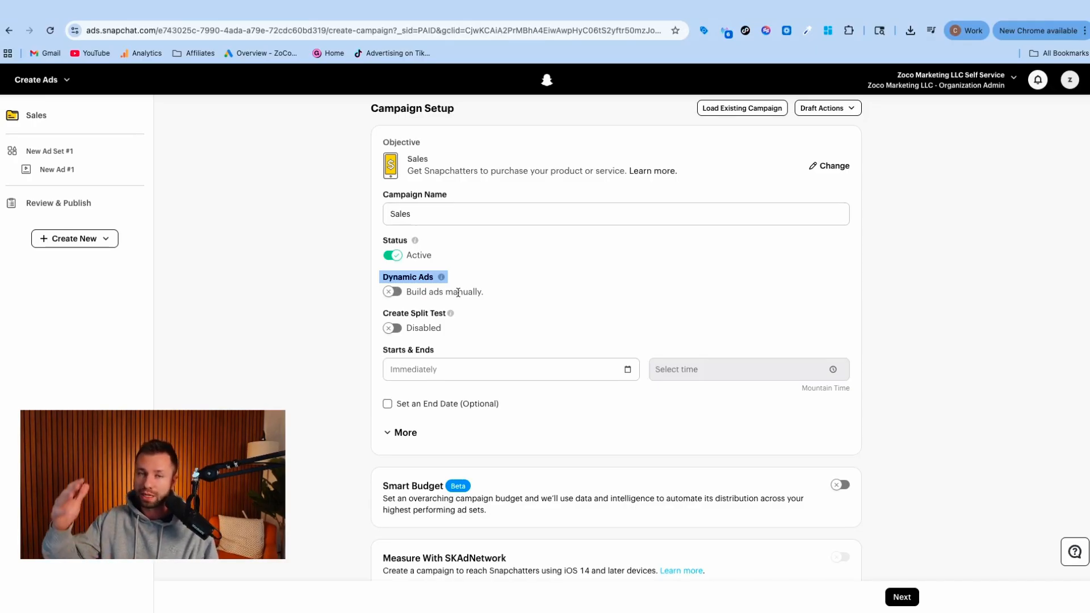
# Review the campaign's split test, schedule, spend cap and Smart Budget options, and proceed to the ad set details.
pyautogui.moveTo(379, 308); pyautogui.dragTo(415, 328)
pyautogui.scroll(-2, 487, 322)
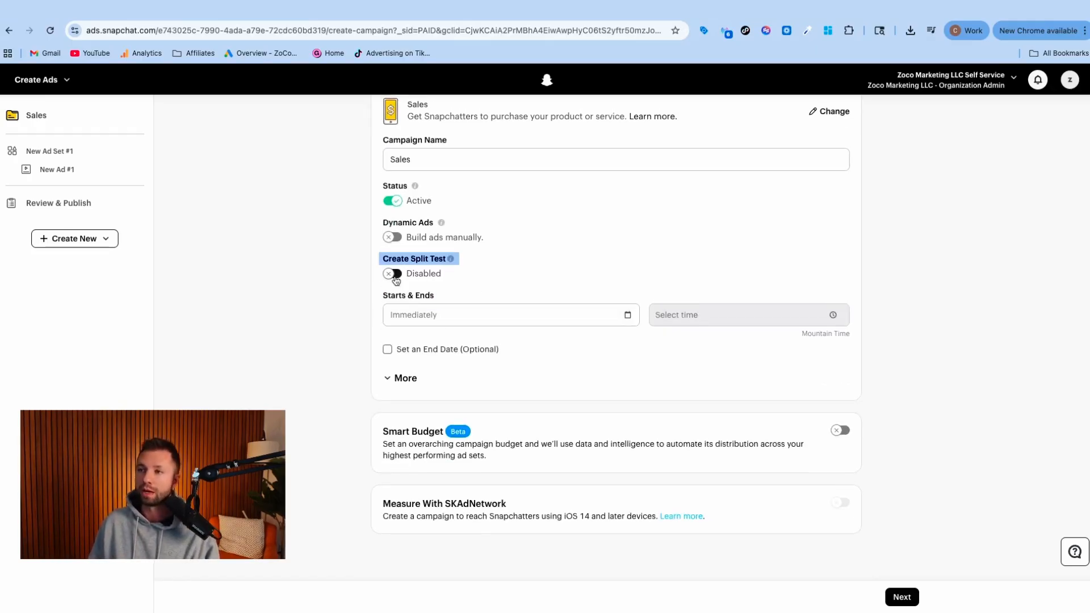
pyautogui.moveTo(380, 295); pyautogui.dragTo(451, 312)
pyautogui.moveTo(394, 348); pyautogui.dragTo(415, 361)
pyautogui.click(414, 378)
pyautogui.scroll(-2, 397, 363)
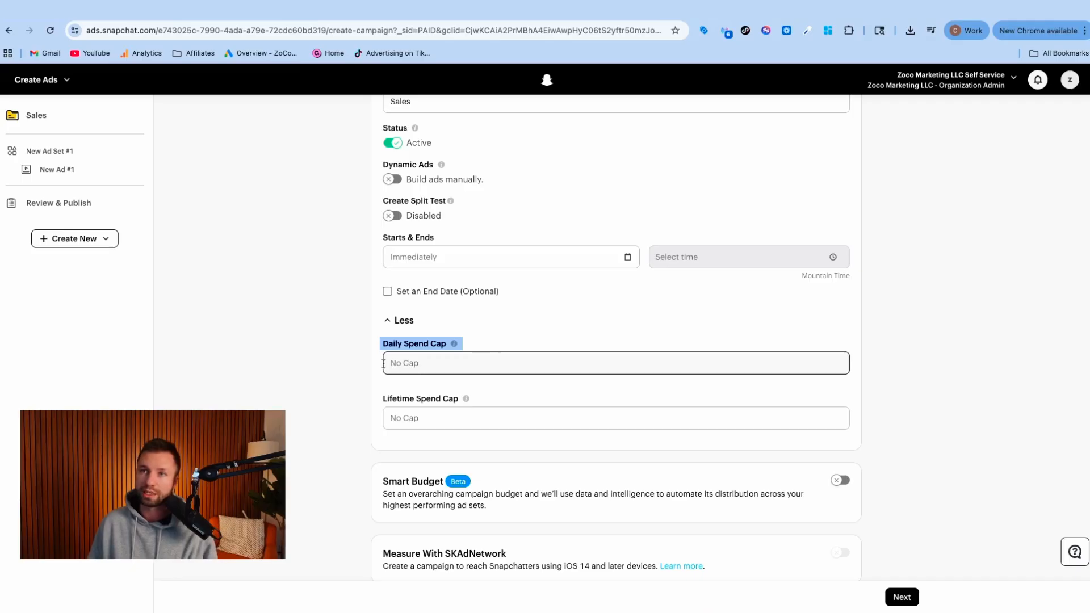
pyautogui.scroll(1, 462, 362)
pyautogui.scroll(-2, 449, 375)
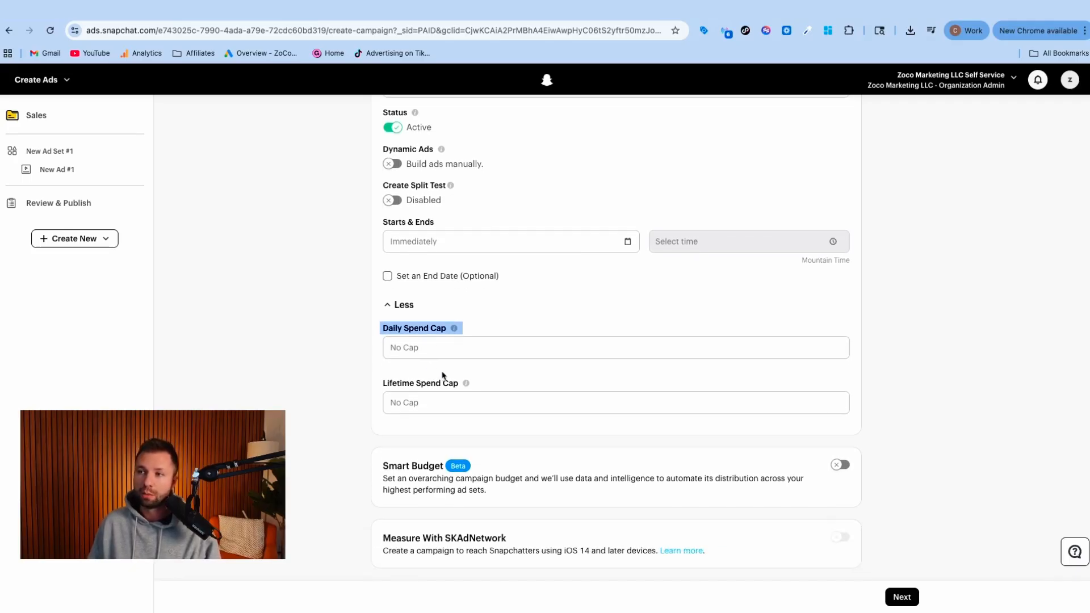
pyautogui.click(394, 349)
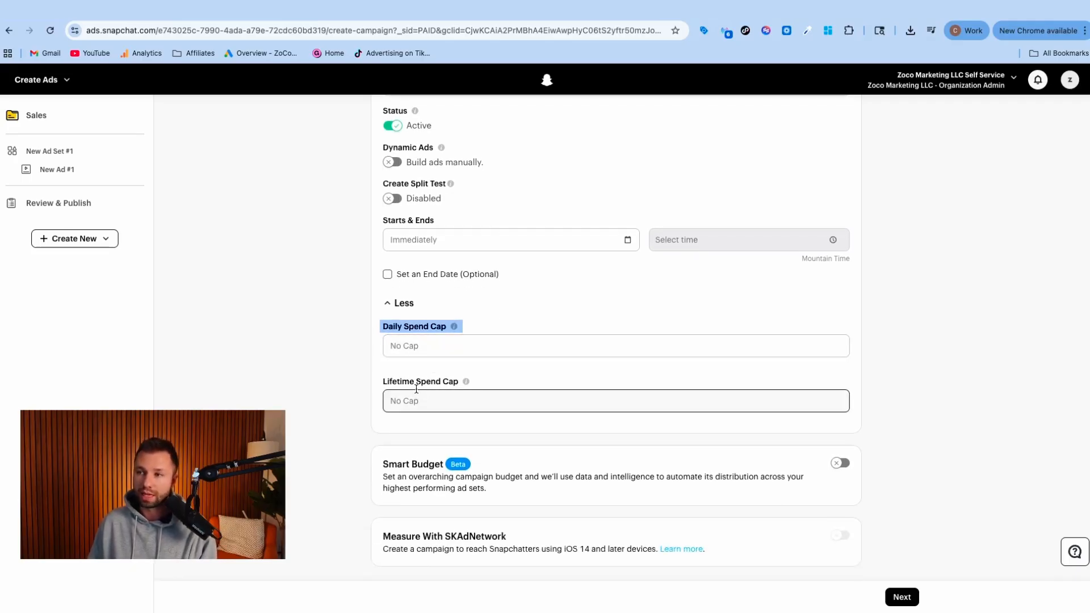
pyautogui.scroll(-1, 406, 382)
pyautogui.moveTo(339, 438); pyautogui.dragTo(424, 462)
pyautogui.moveTo(448, 525); pyautogui.dragTo(443, 463)
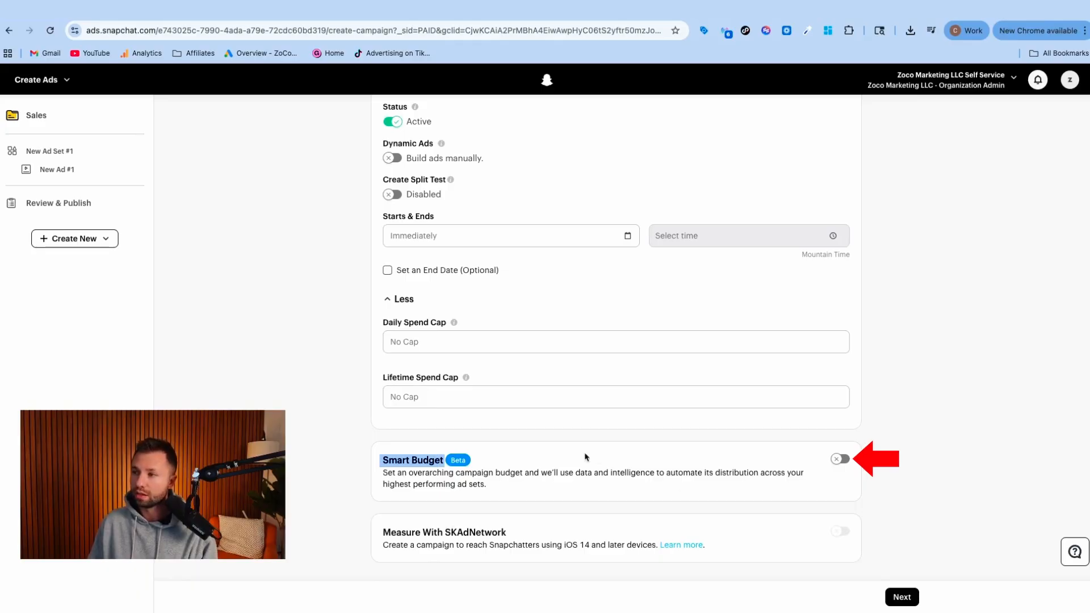
pyautogui.click(902, 596)
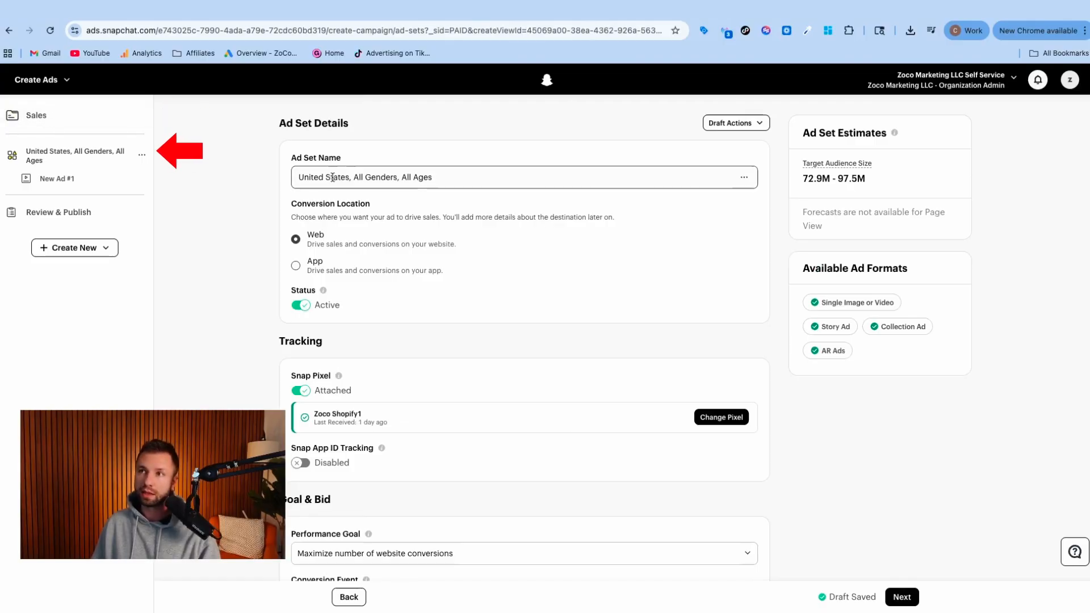
# Examine the ad set's name, conversion location, status and Snap Pixel tracking settings.
pyautogui.moveTo(432, 177); pyautogui.dragTo(299, 174)
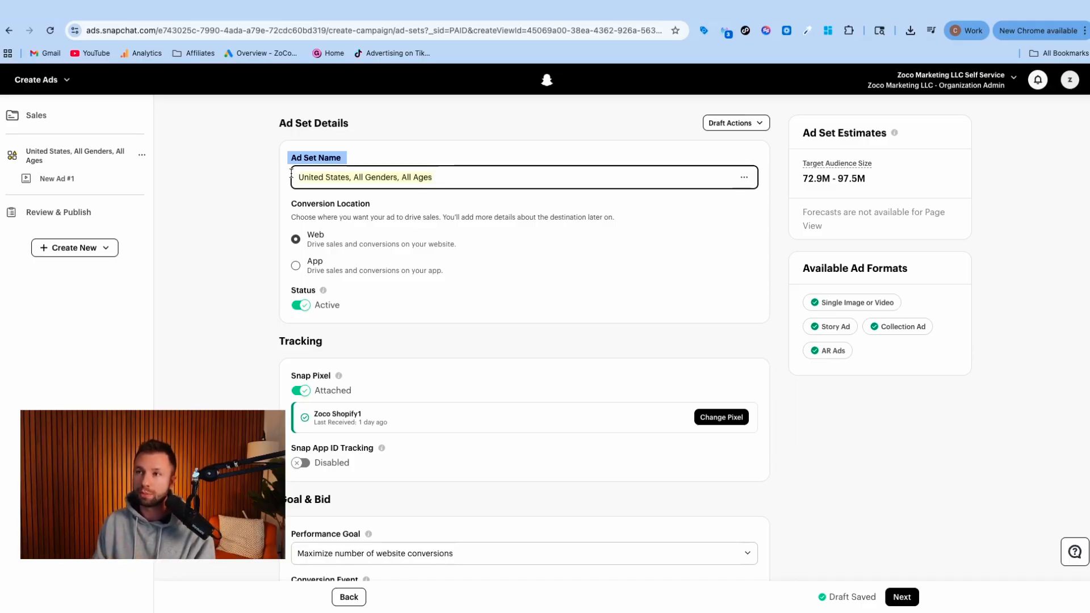
pyautogui.scroll(-1, 371, 199)
pyautogui.scroll(-1, 372, 197)
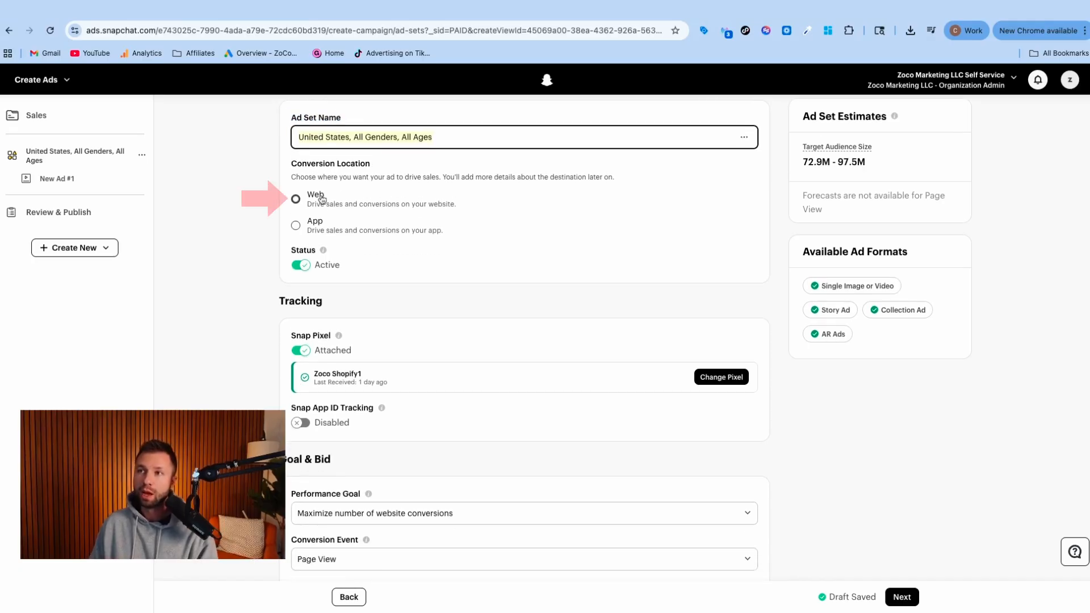
pyautogui.click(349, 198)
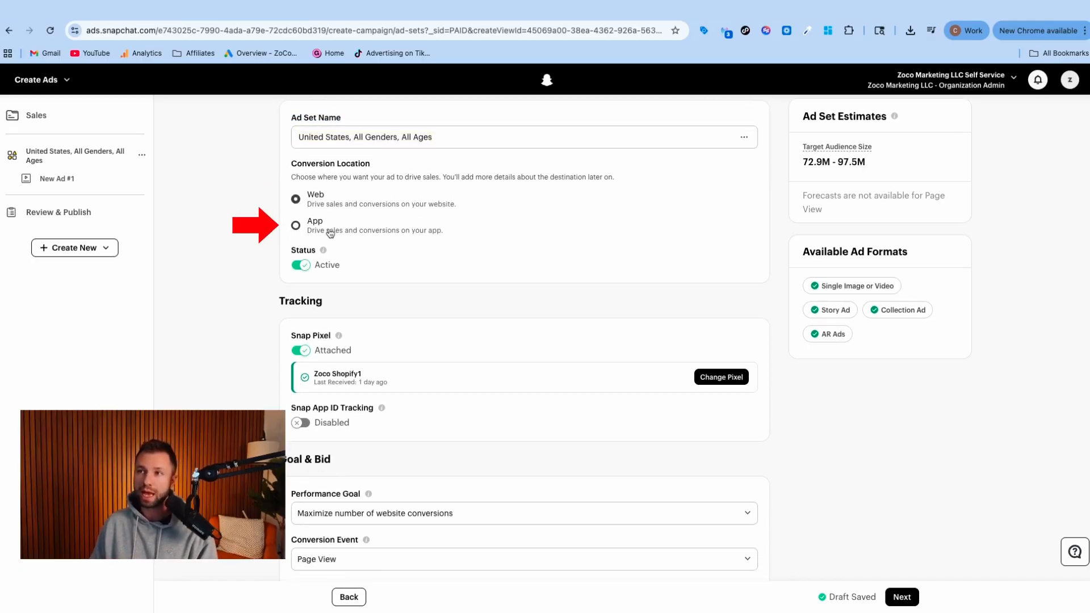
pyautogui.doubleClick(303, 249)
pyautogui.scroll(-2, 335, 264)
pyautogui.doubleClick(309, 251)
pyautogui.scroll(-3, 322, 262)
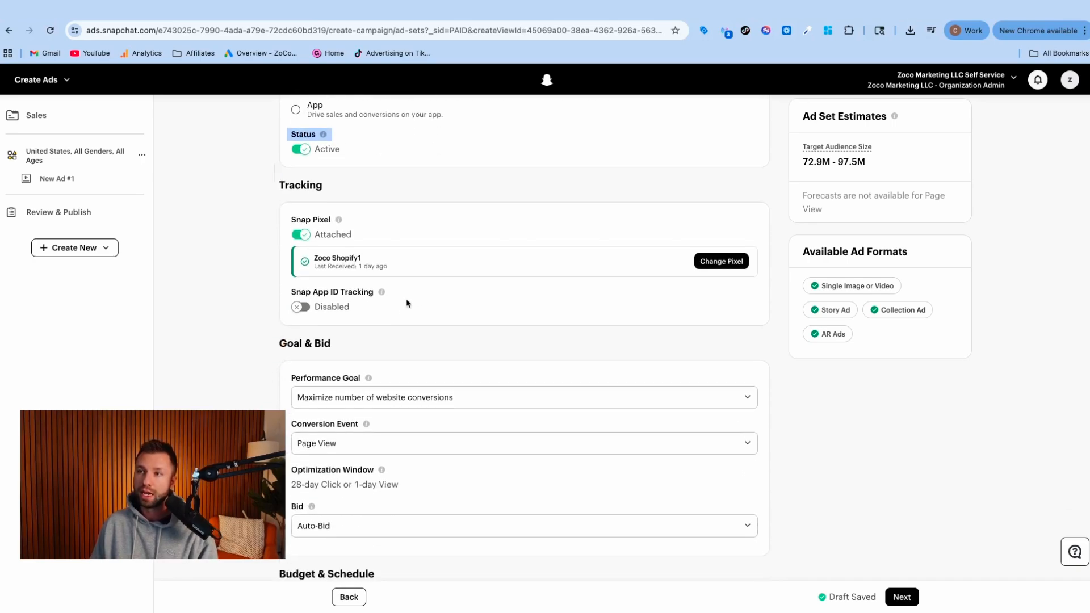
pyautogui.click(275, 239)
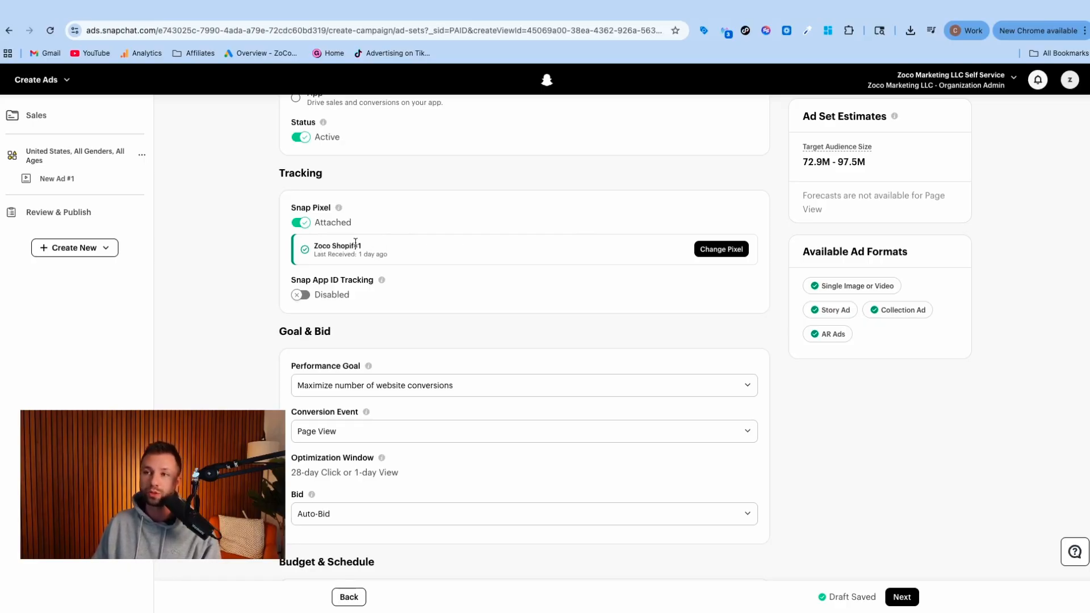
pyautogui.scroll(-2, 366, 245)
# Review the performance goal choices and choose Page View as the ad set's conversion event.
pyautogui.moveTo(271, 284); pyautogui.dragTo(322, 295)
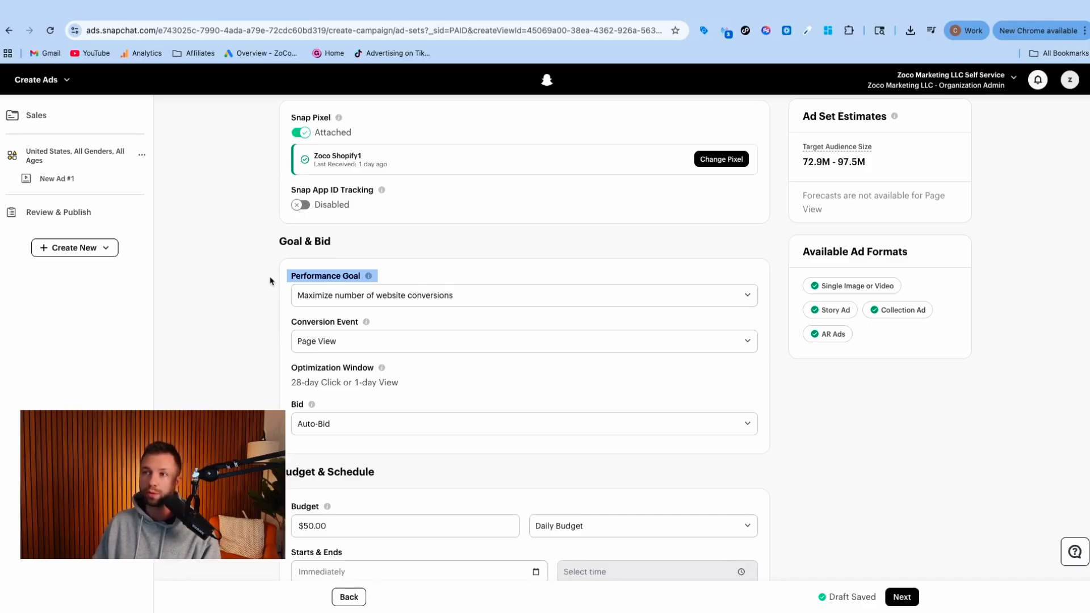
pyautogui.click(601, 296)
pyautogui.moveTo(354, 353); pyautogui.dragTo(331, 351)
pyautogui.click(328, 388)
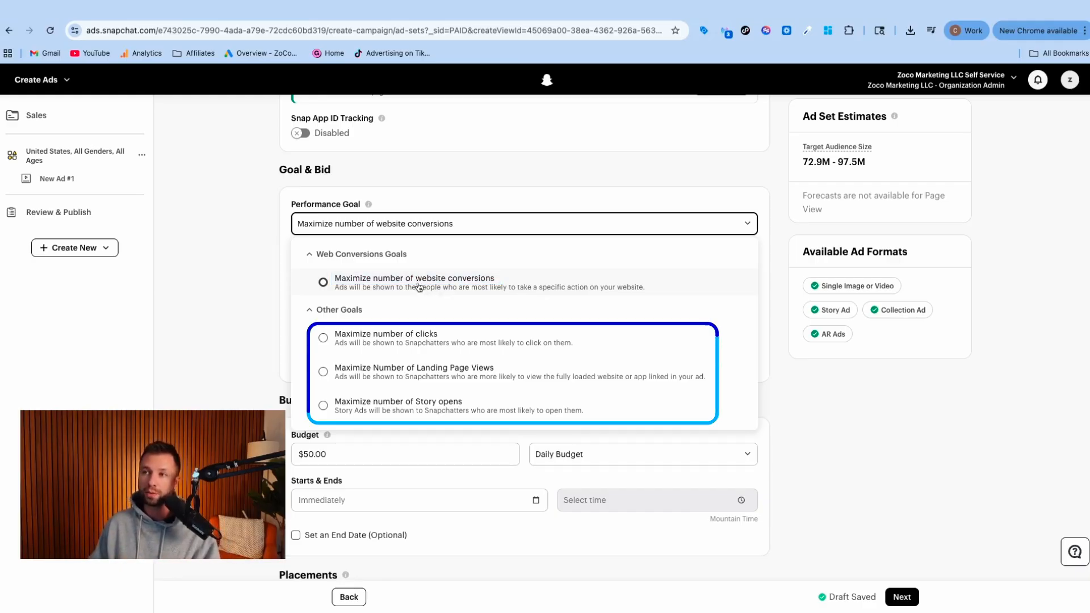
pyautogui.click(275, 260)
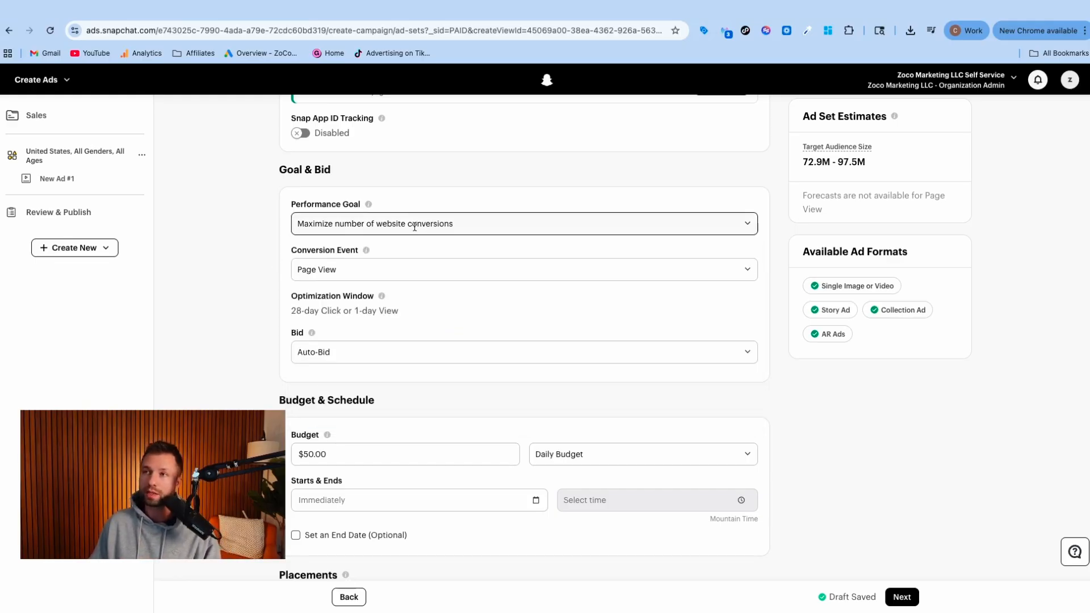
pyautogui.click(603, 273)
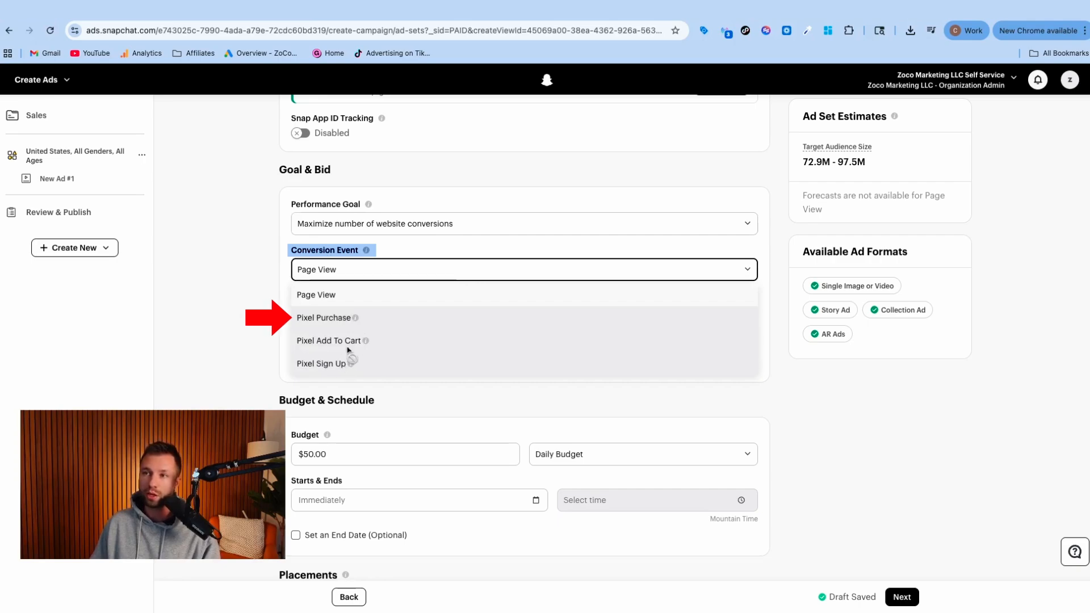
pyautogui.moveTo(355, 321)
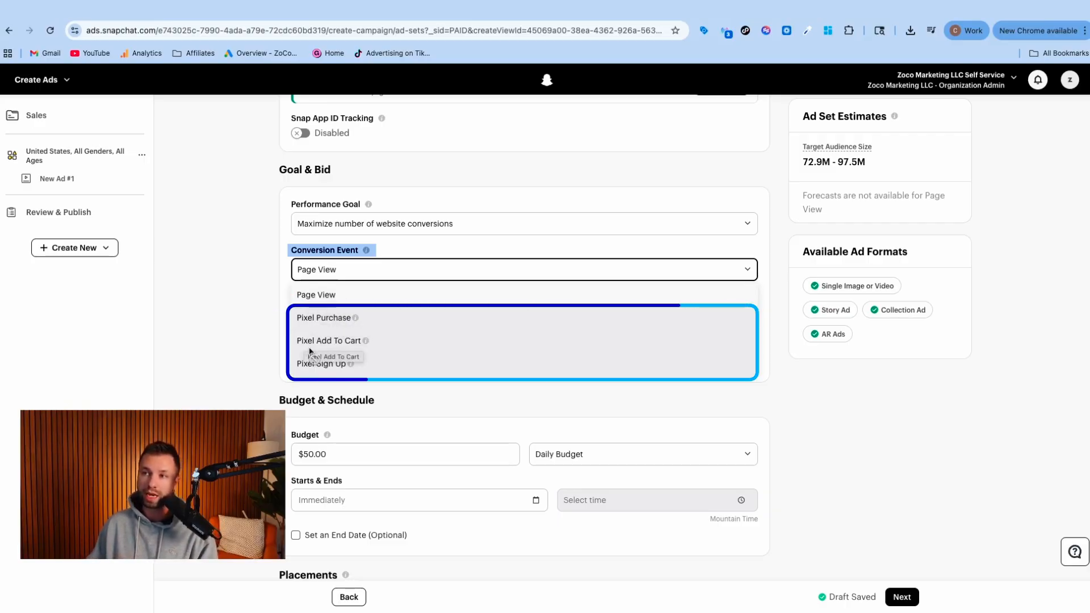
pyautogui.click(326, 294)
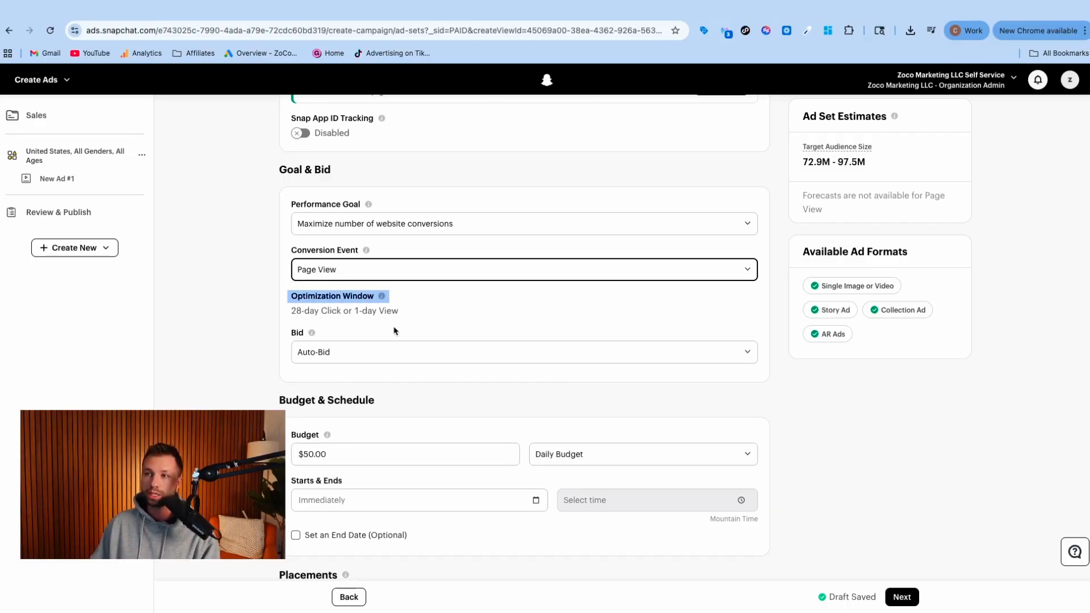
# Set the ad set's daily budget to $20.00.
pyautogui.scroll(-1, 369, 332)
pyautogui.scroll(-4, 424, 334)
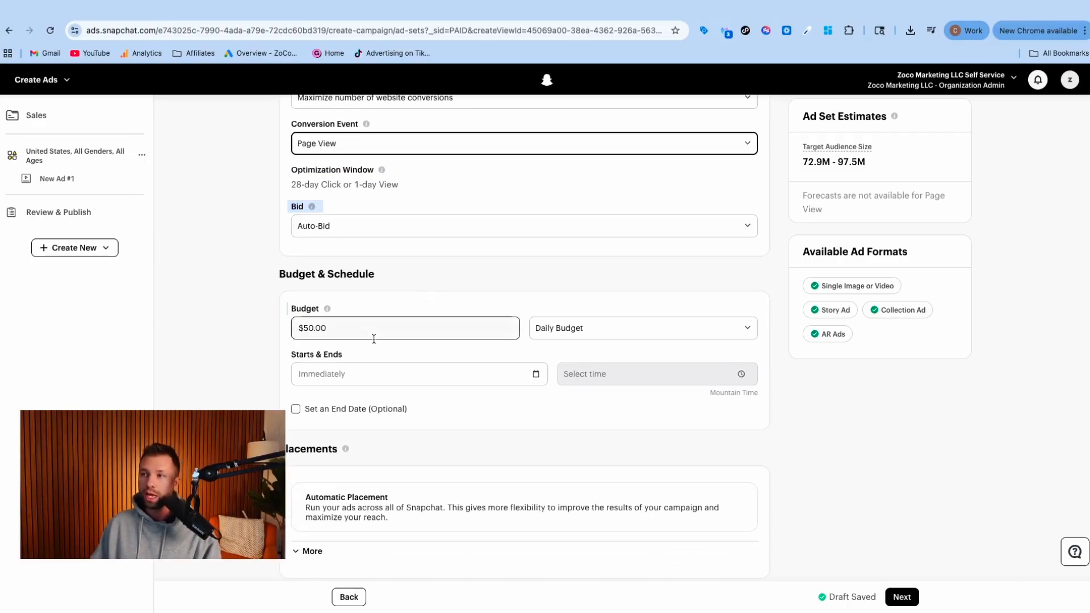
pyautogui.click(355, 331)
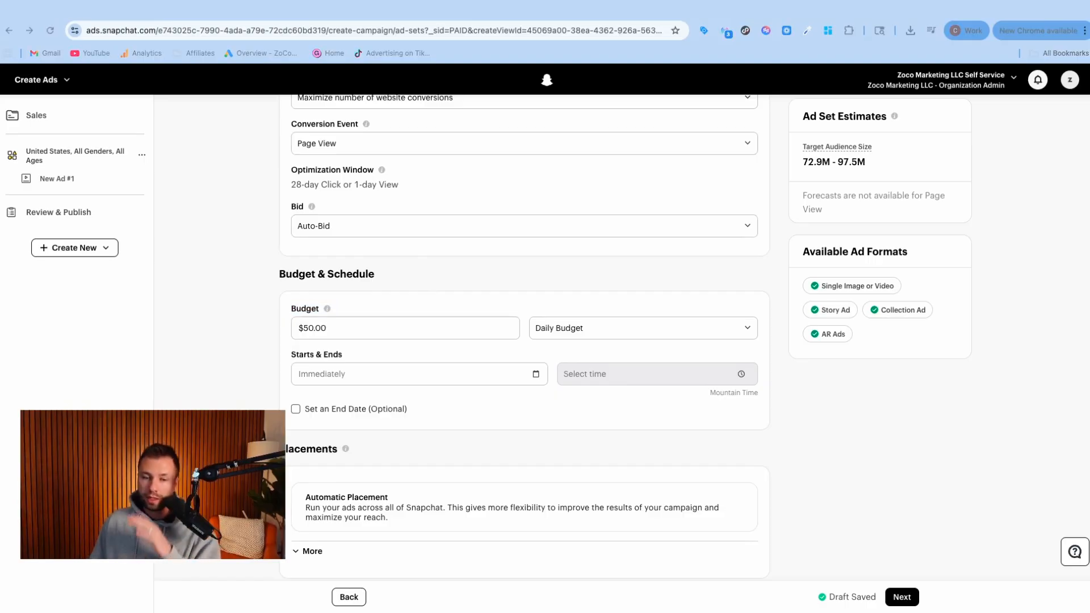
pyautogui.click(345, 333)
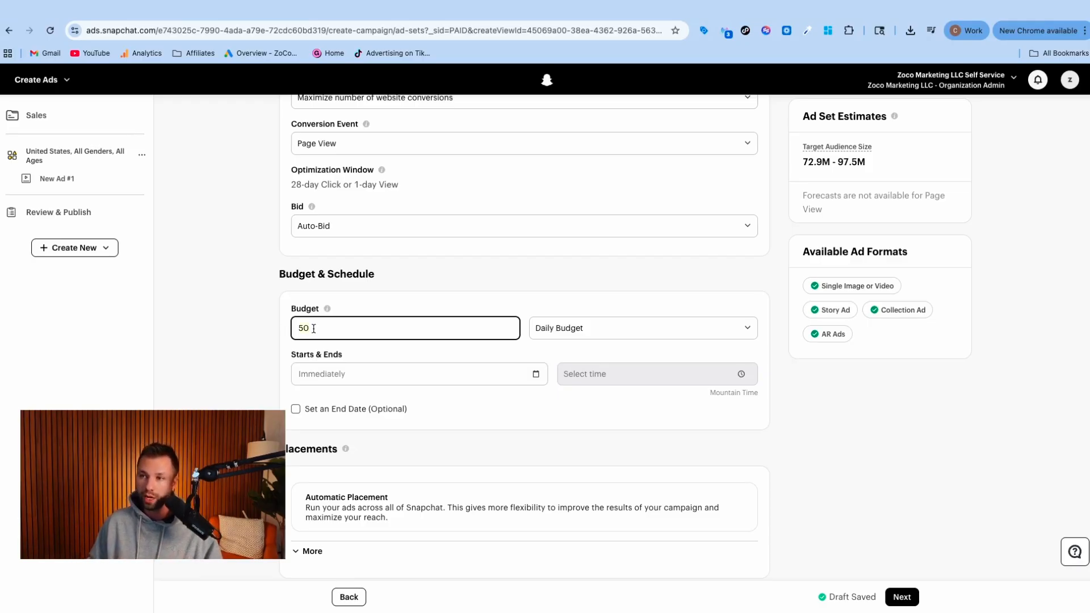
pyautogui.click(365, 305)
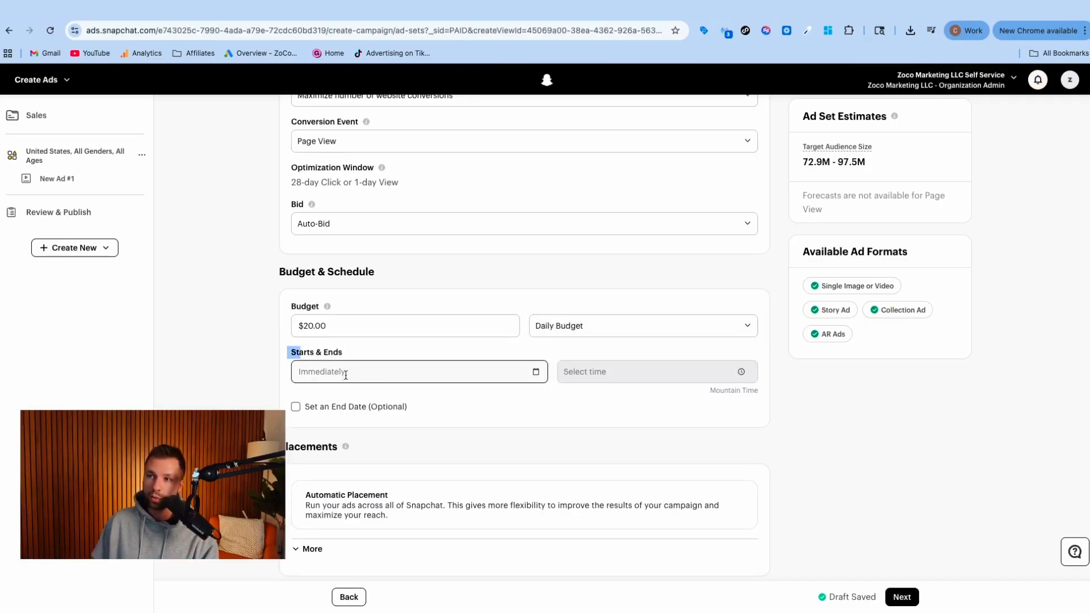
pyautogui.moveTo(346, 375); pyautogui.dragTo(630, 397)
pyautogui.scroll(-1, 633, 369)
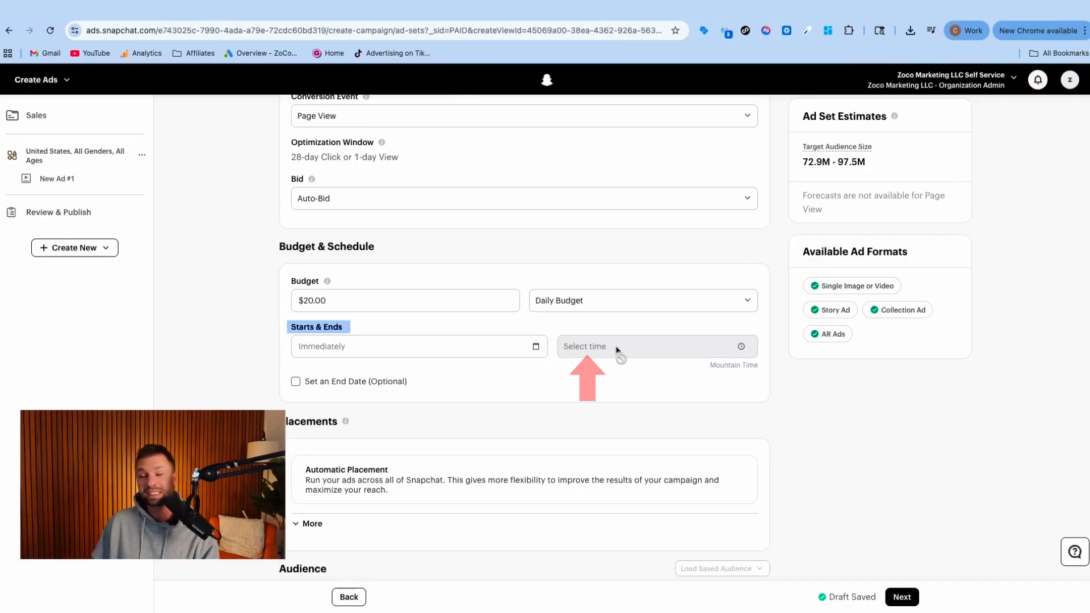
pyautogui.moveTo(600, 342); pyautogui.dragTo(294, 384)
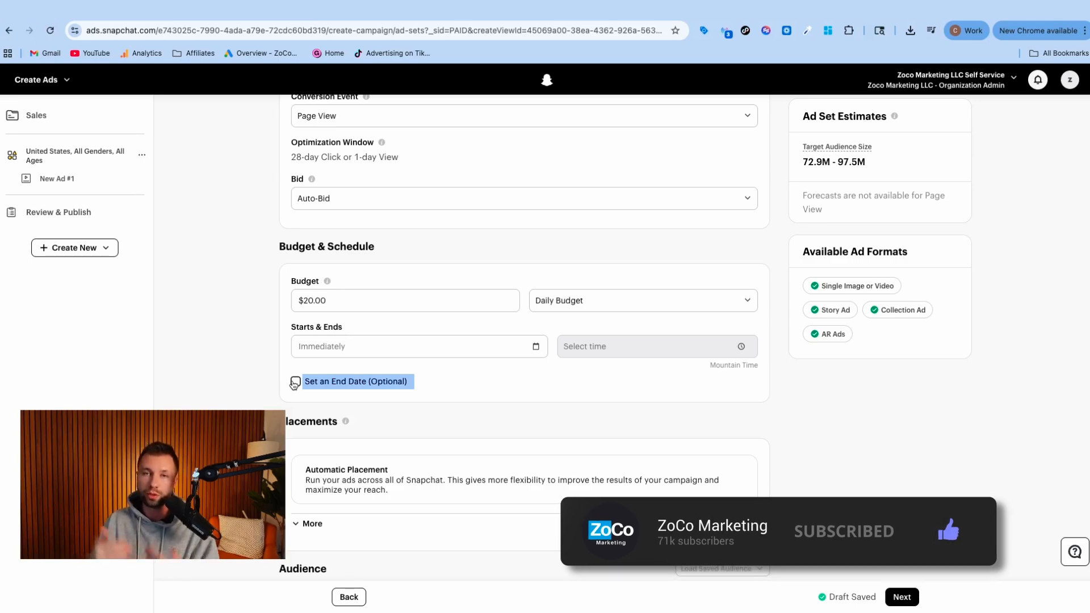
# Examine the Brand Suitability Filter choices in the ad set's placement settings.
pyautogui.scroll(-3, 300, 385)
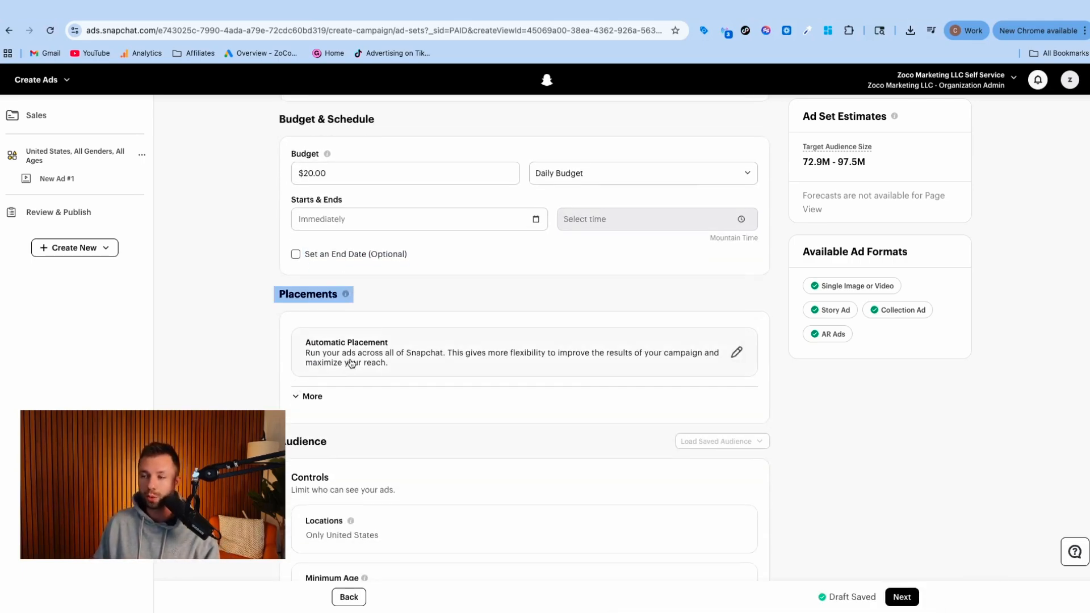
pyautogui.click(310, 397)
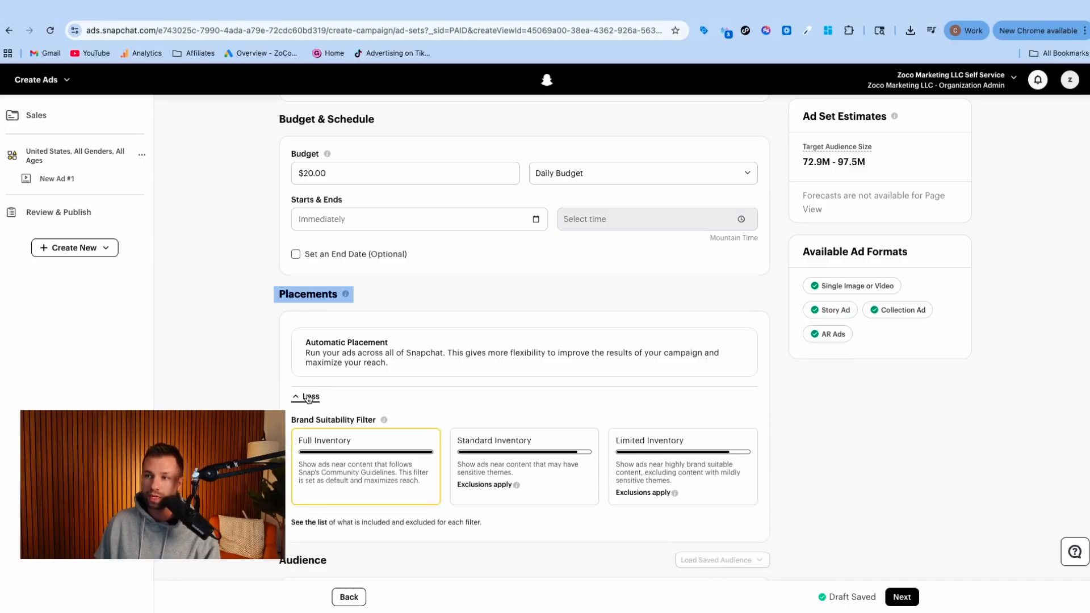
pyautogui.click(308, 399)
# Review the individual content placements offered by Edit Placement, and set the ad set back to Automatic Placement.
pyautogui.click(630, 352)
pyautogui.scroll(-2, 533, 369)
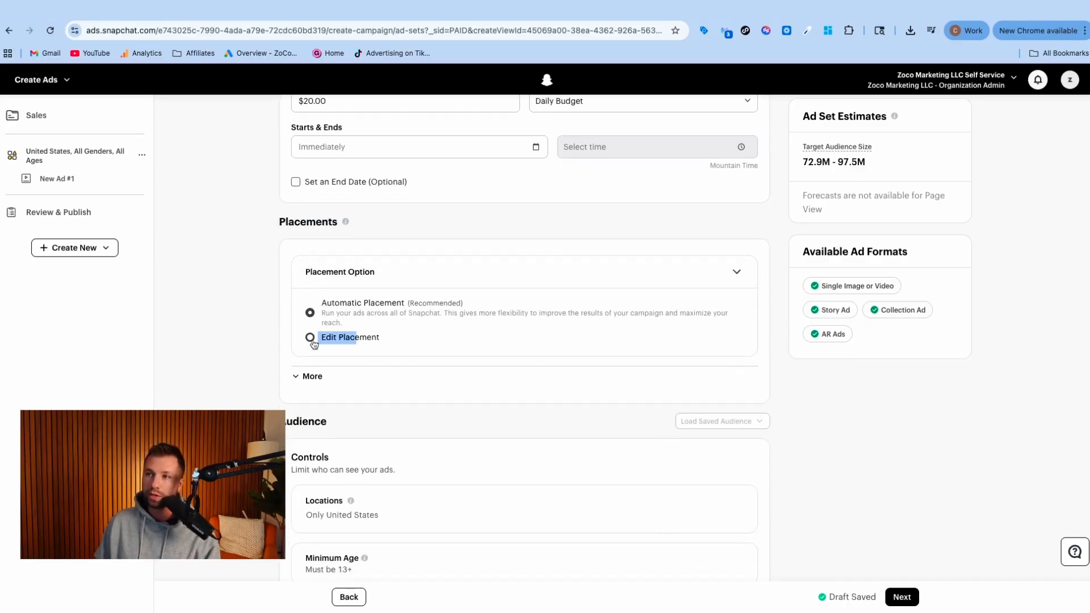
pyautogui.click(310, 338)
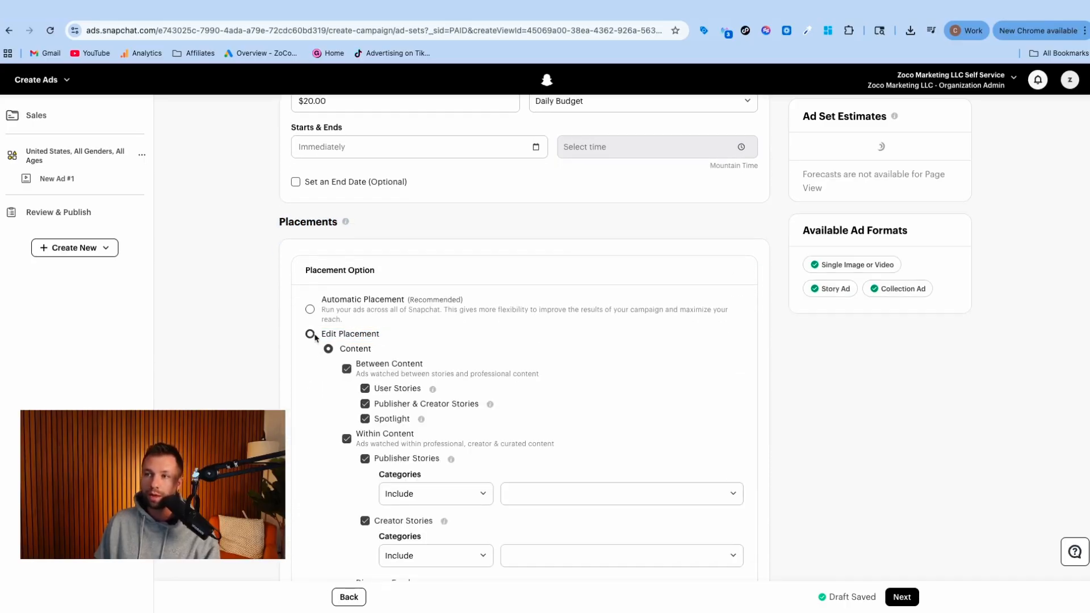
pyautogui.scroll(-1, 312, 318)
pyautogui.moveTo(314, 289); pyautogui.dragTo(440, 262)
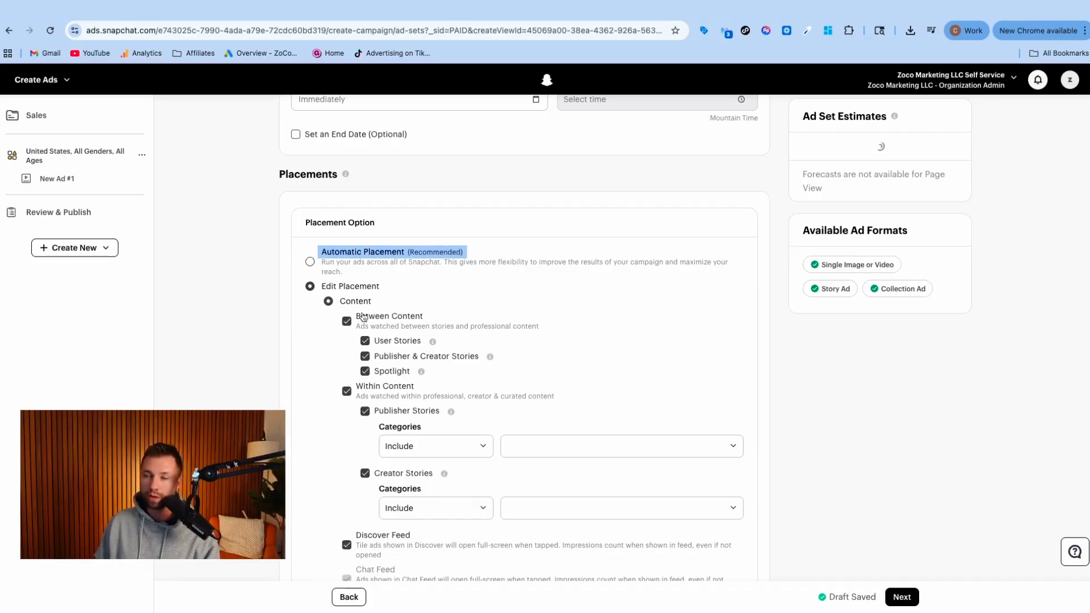
pyautogui.scroll(-2, 413, 473)
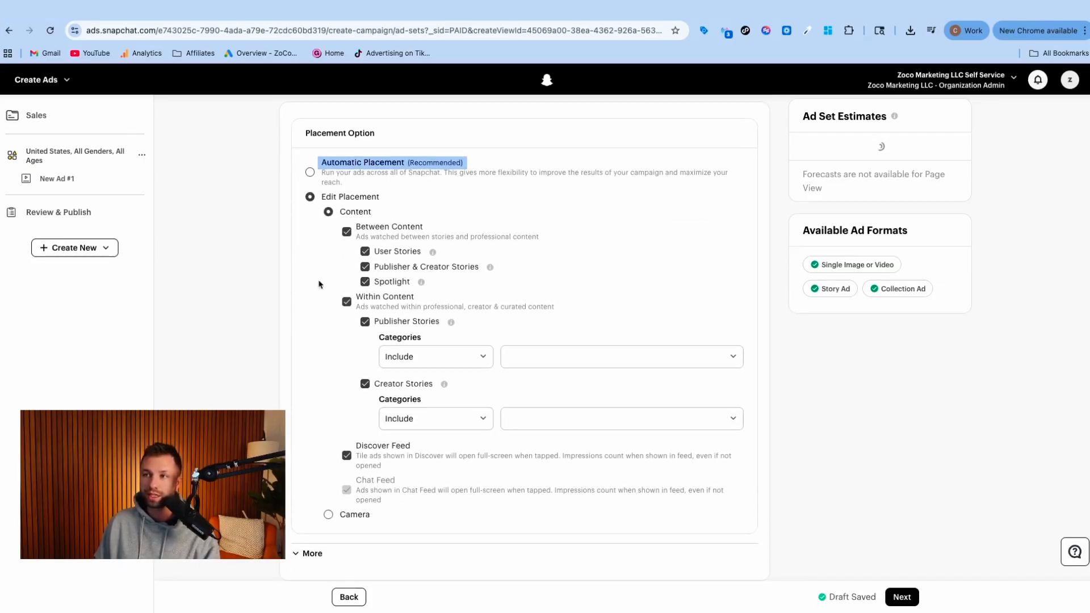
pyautogui.click(378, 257)
pyautogui.scroll(1, 379, 260)
pyautogui.scroll(1, 380, 262)
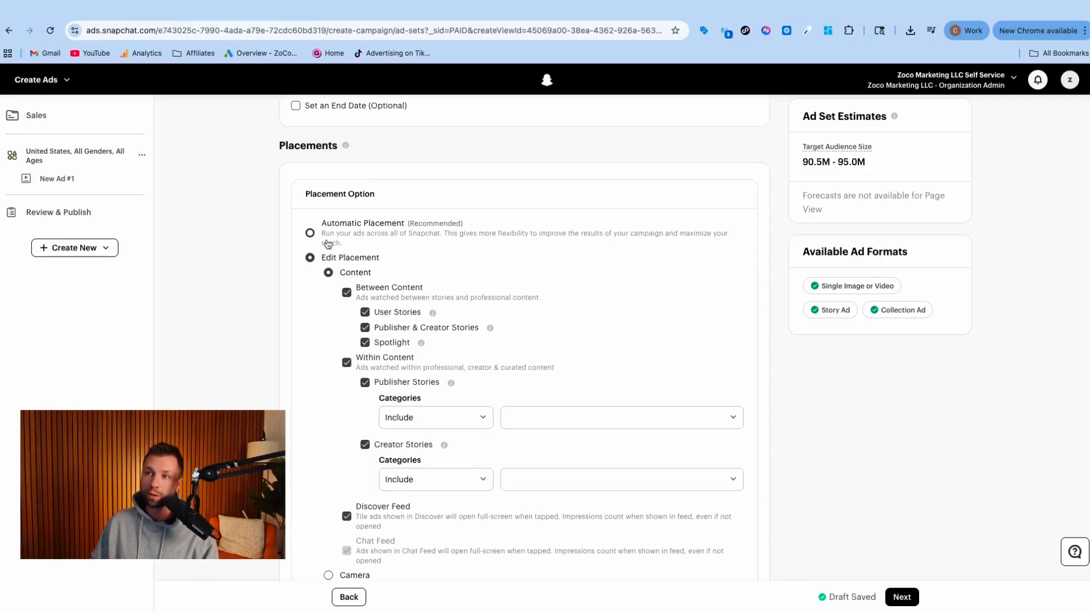
pyautogui.click(309, 234)
pyautogui.moveTo(328, 230); pyautogui.dragTo(471, 227)
# Open the audience's location settings and review the United States targeting.
pyautogui.scroll(-3, 305, 275)
pyautogui.moveTo(311, 280); pyautogui.dragTo(302, 278)
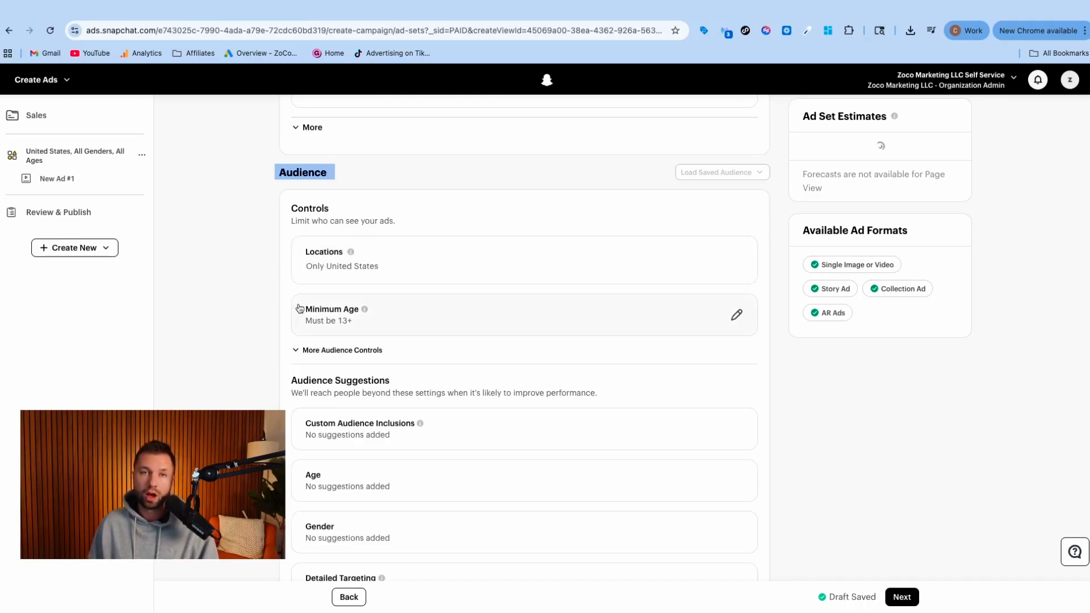
pyautogui.click(736, 262)
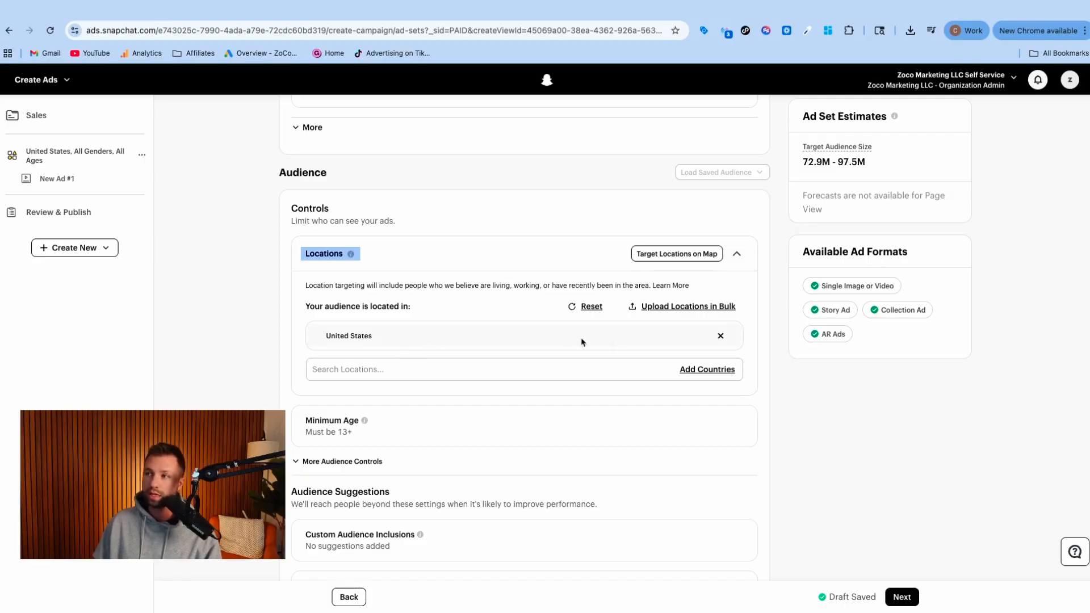
pyautogui.scroll(-1, 391, 347)
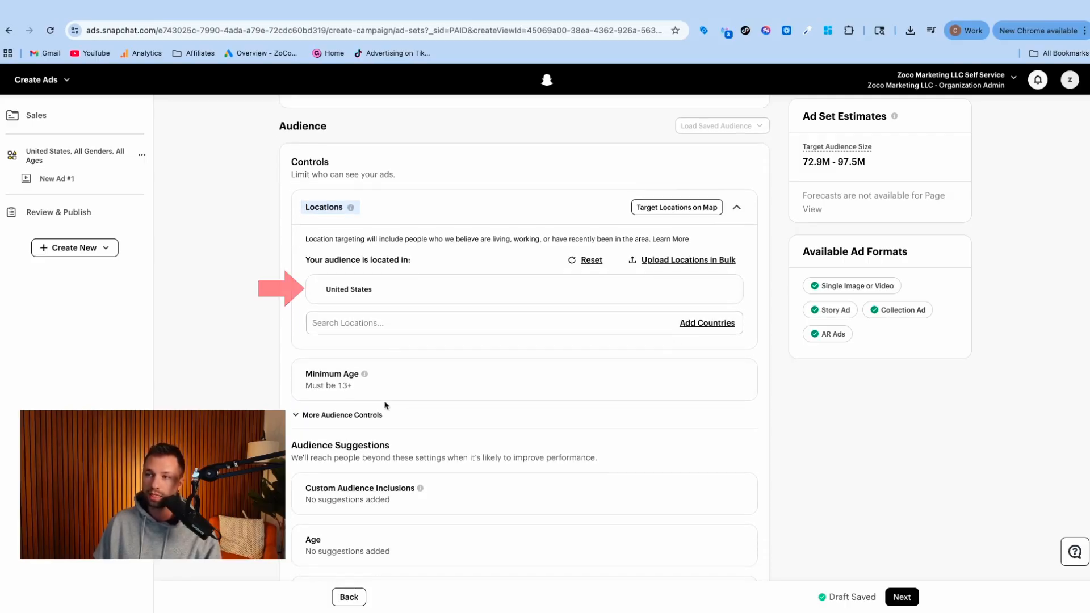
# Set the audience's minimum age to 18.
pyautogui.click(736, 379)
pyautogui.scroll(-1, 454, 384)
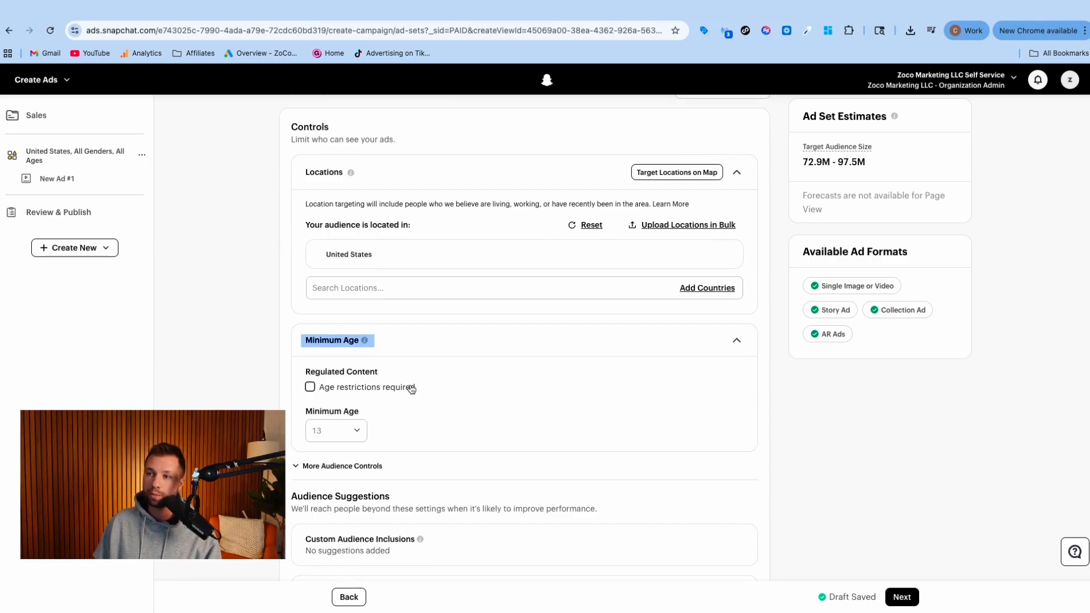
pyautogui.click(362, 430)
pyautogui.scroll(-3, 338, 484)
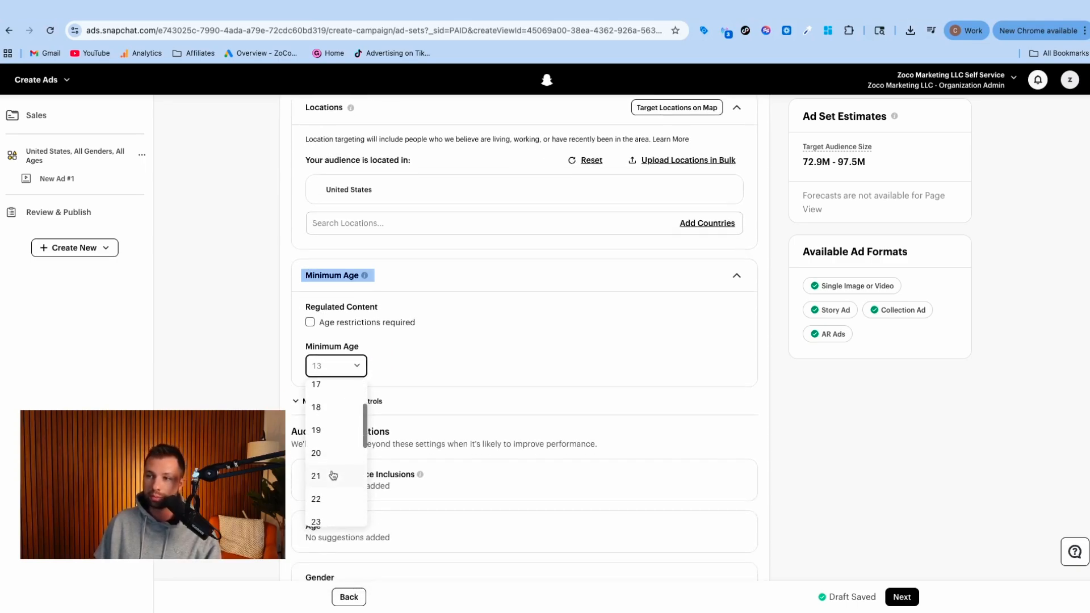
pyautogui.scroll(1, 335, 410)
pyautogui.scroll(-2, 343, 455)
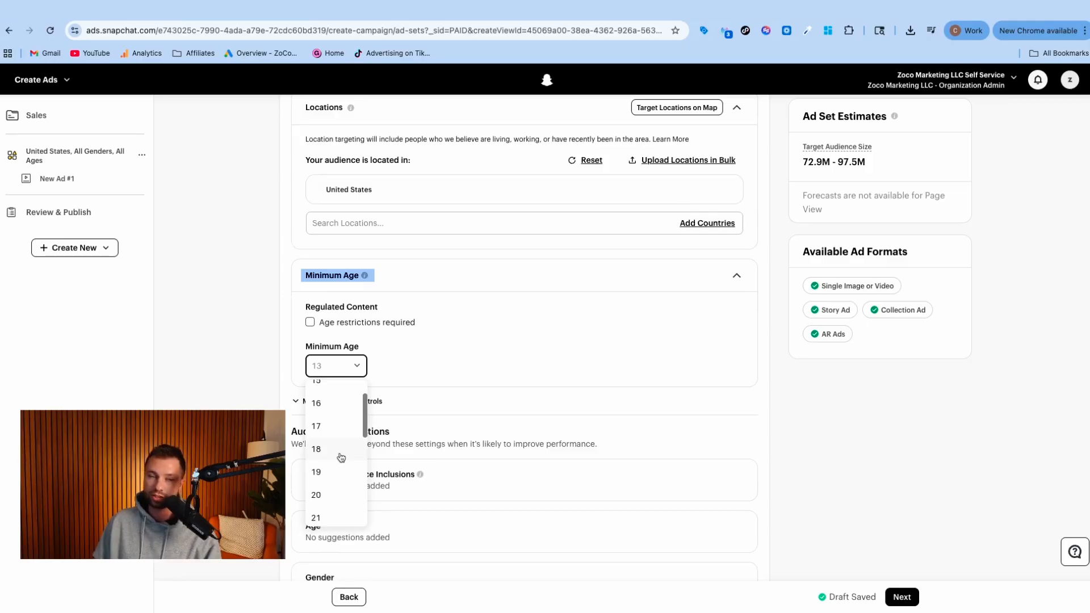
pyautogui.click(339, 455)
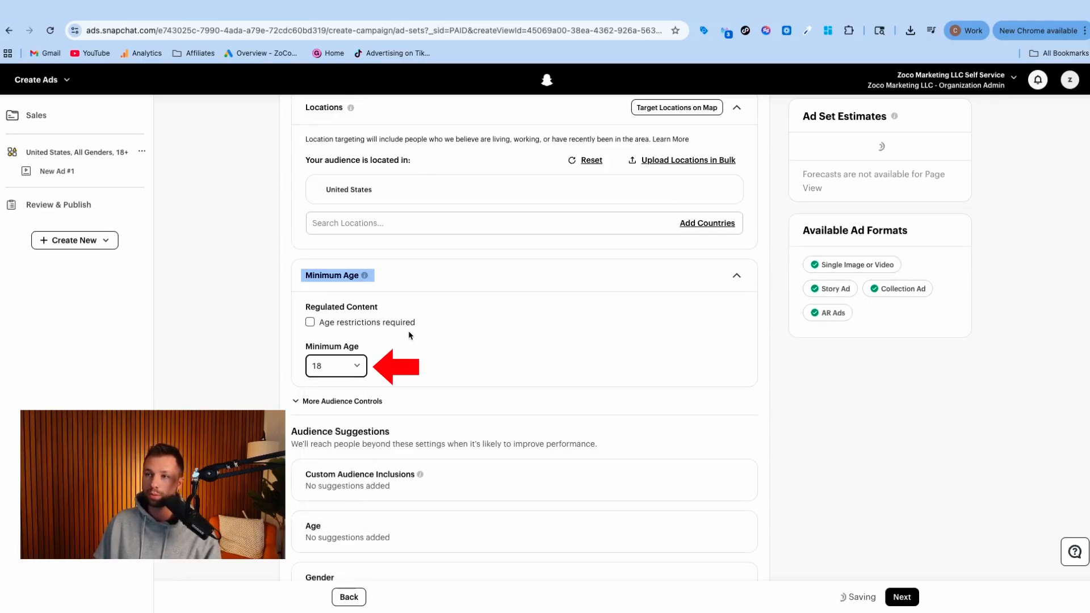
# Review the additional audience controls for custom audience exclusions, languages and devices, and collapse them again.
pyautogui.scroll(-1, 409, 333)
pyautogui.scroll(-2, 348, 333)
pyautogui.click(326, 319)
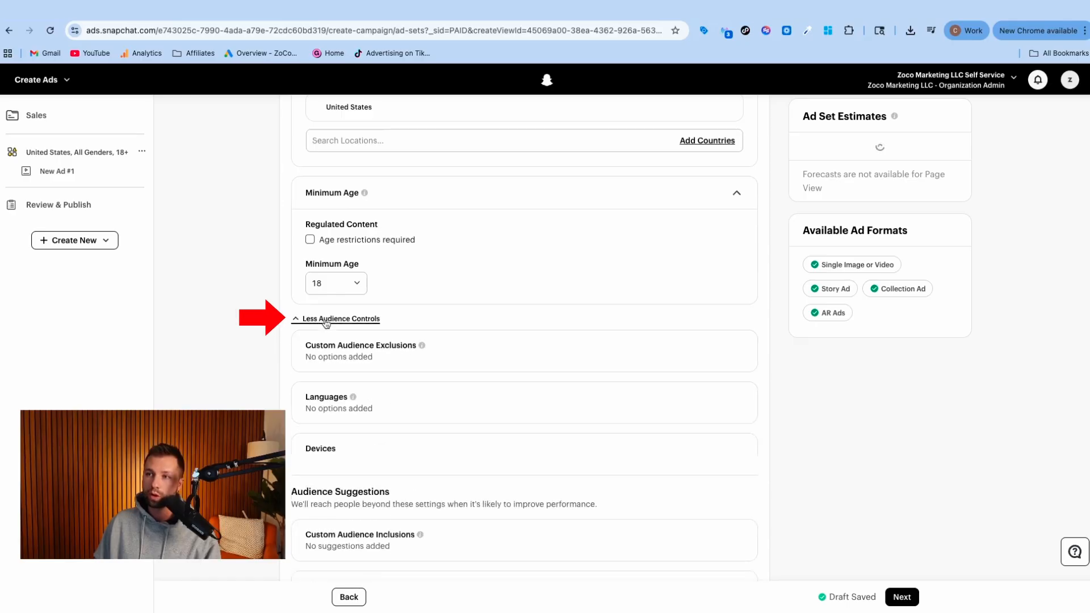
pyautogui.moveTo(404, 355); pyautogui.dragTo(302, 406)
pyautogui.click(295, 320)
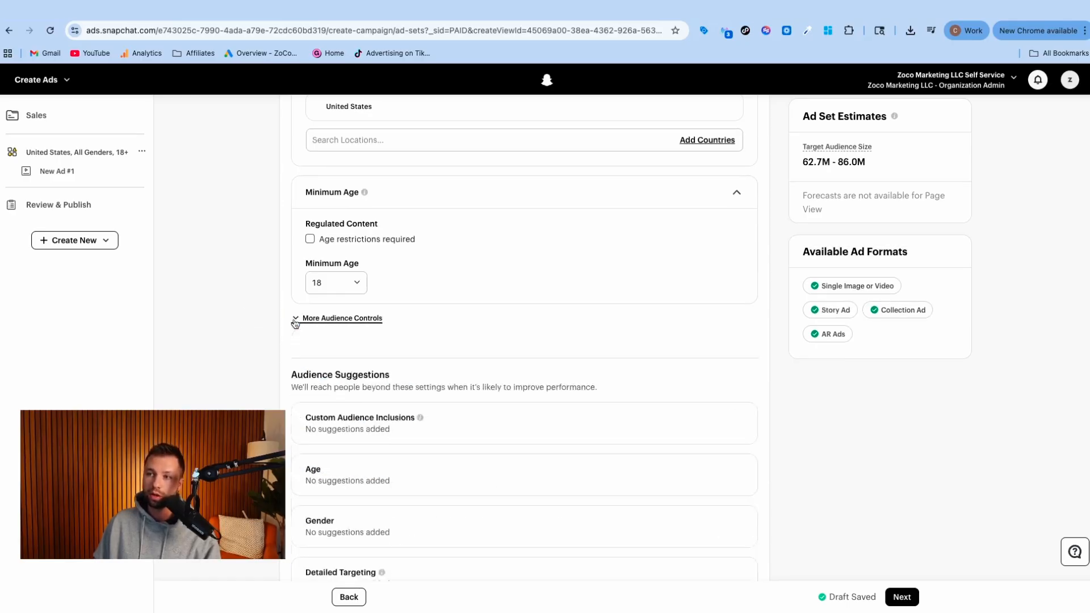
# Set the gender in the audience suggestions to Female.
pyautogui.scroll(-2, 266, 334)
pyautogui.scroll(-2, 345, 384)
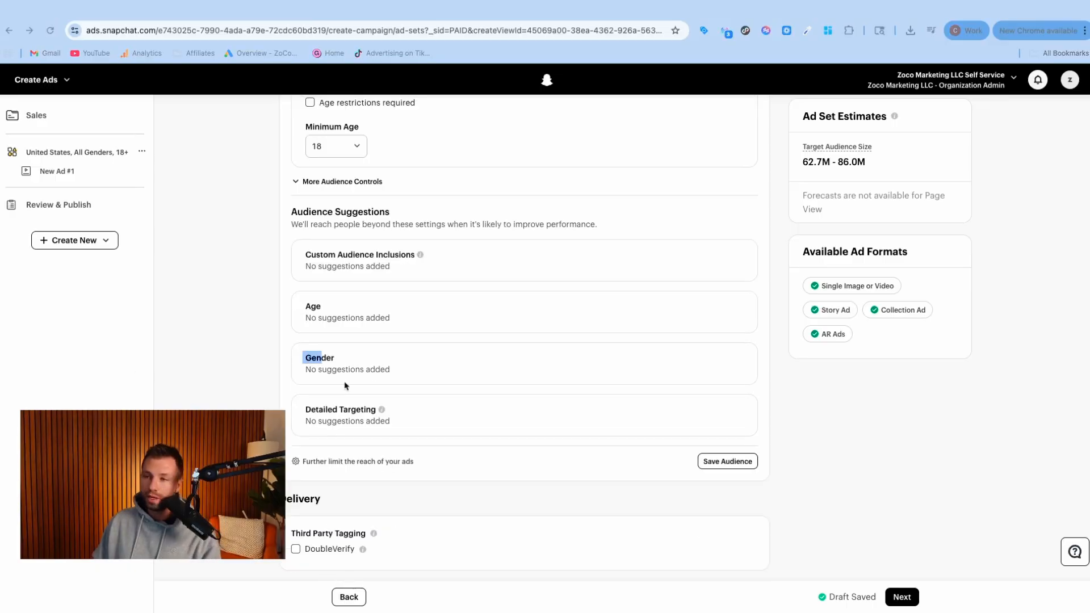
pyautogui.click(496, 365)
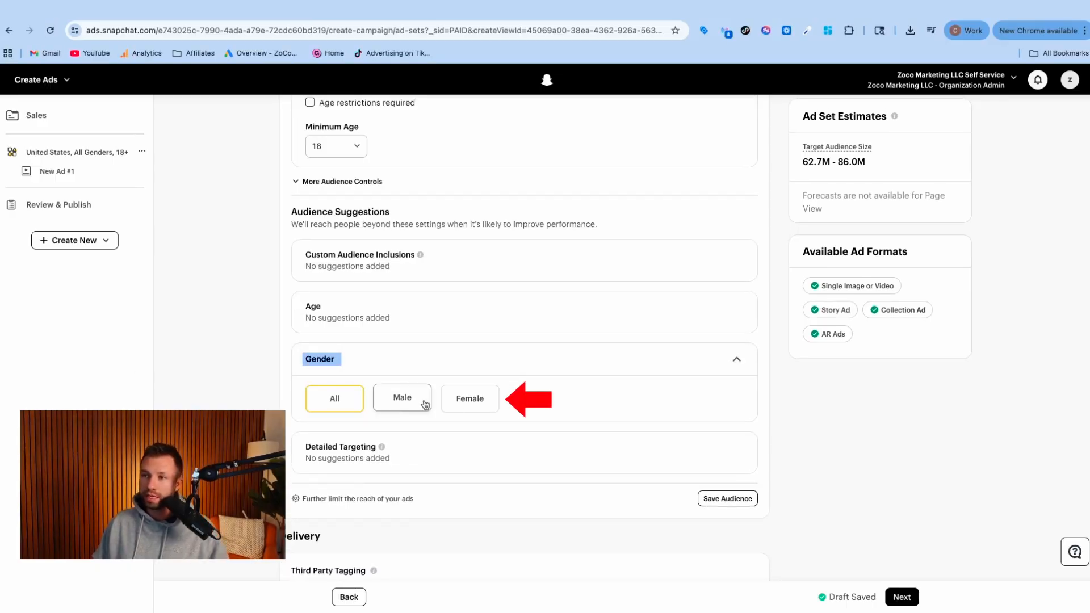
pyautogui.click(468, 400)
pyautogui.scroll(-1, 384, 378)
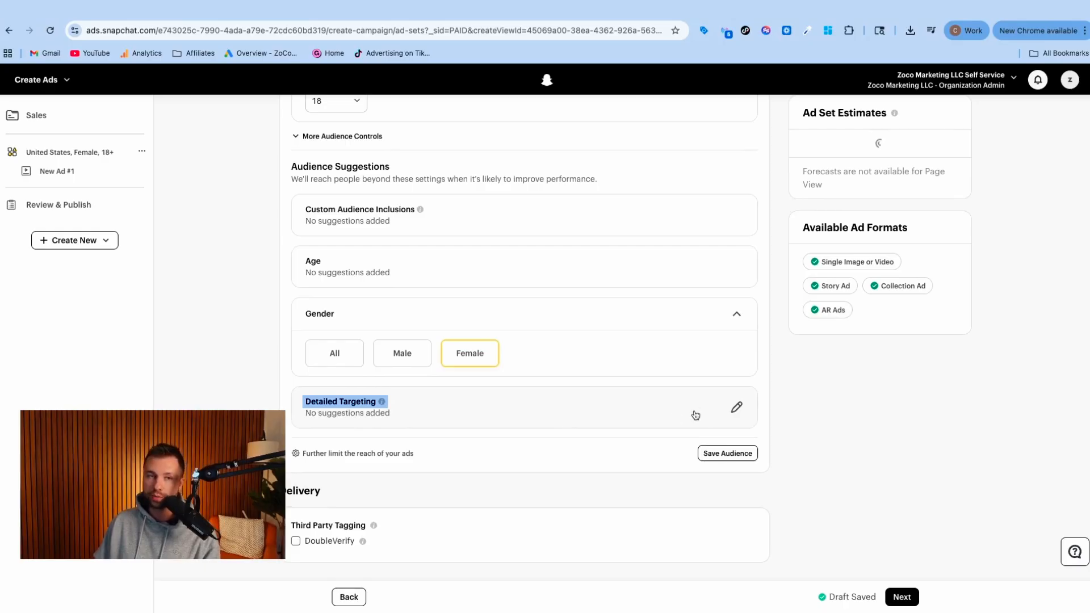
# Open Detailed Targeting and review the Advanced Demographics categories, including Household Income, Education and Life Event.
pyautogui.click(735, 409)
pyautogui.scroll(-1, 522, 411)
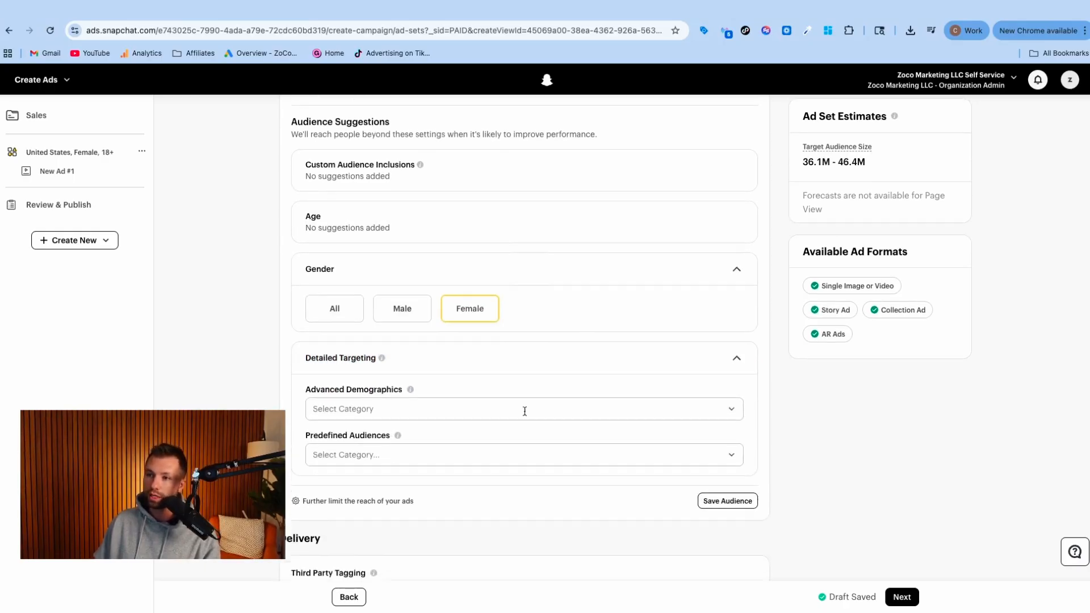
pyautogui.click(397, 454)
pyautogui.click(392, 409)
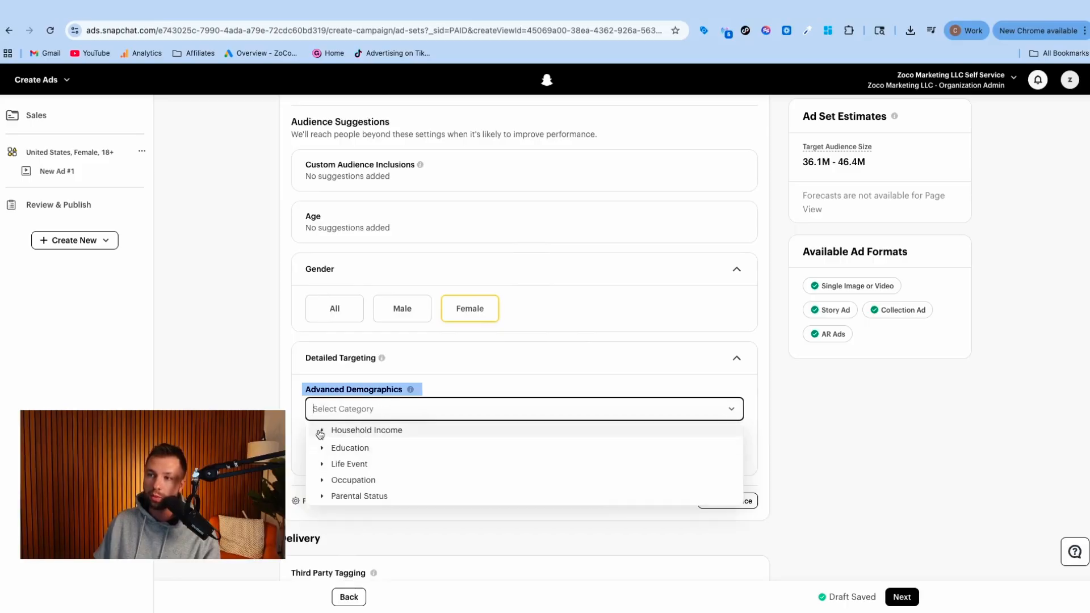
pyautogui.click(322, 432)
pyautogui.click(322, 431)
pyautogui.click(322, 447)
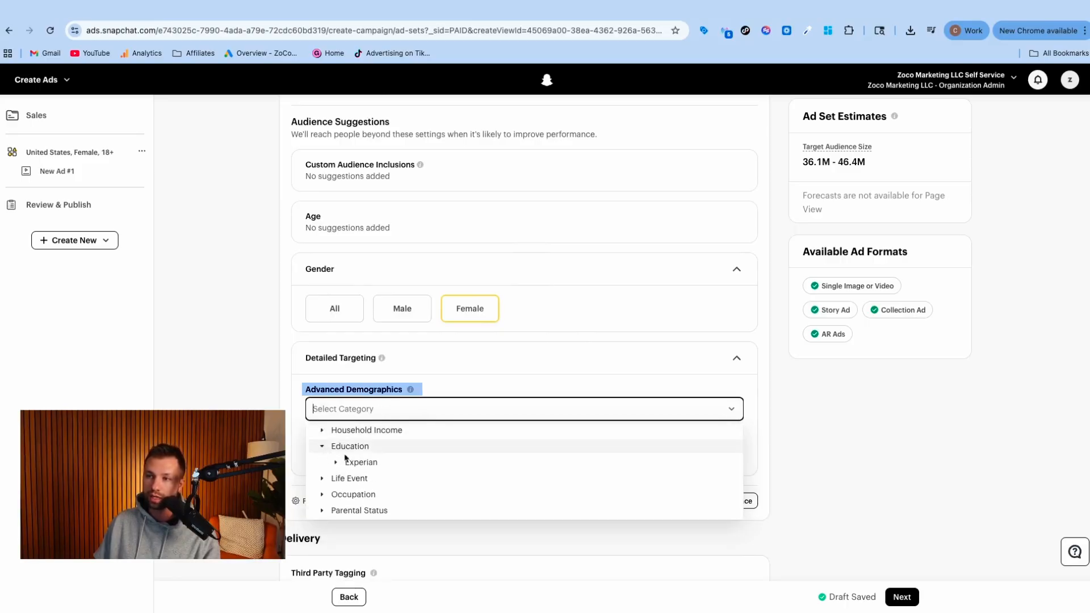
pyautogui.click(322, 480)
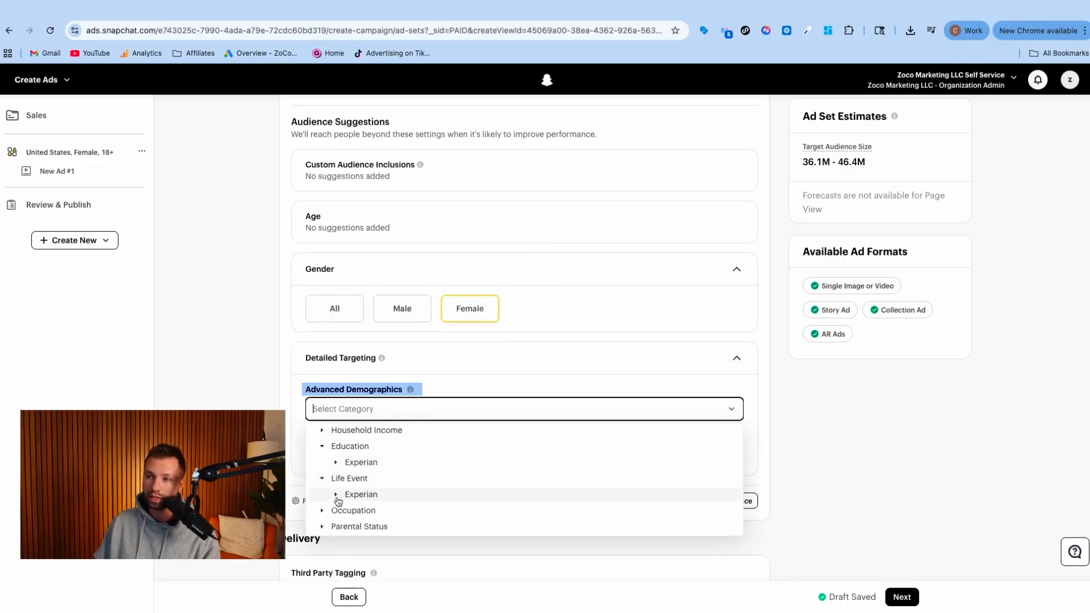
pyautogui.click(336, 496)
pyautogui.scroll(-2, 356, 499)
pyautogui.click(289, 429)
pyautogui.scroll(1, 289, 429)
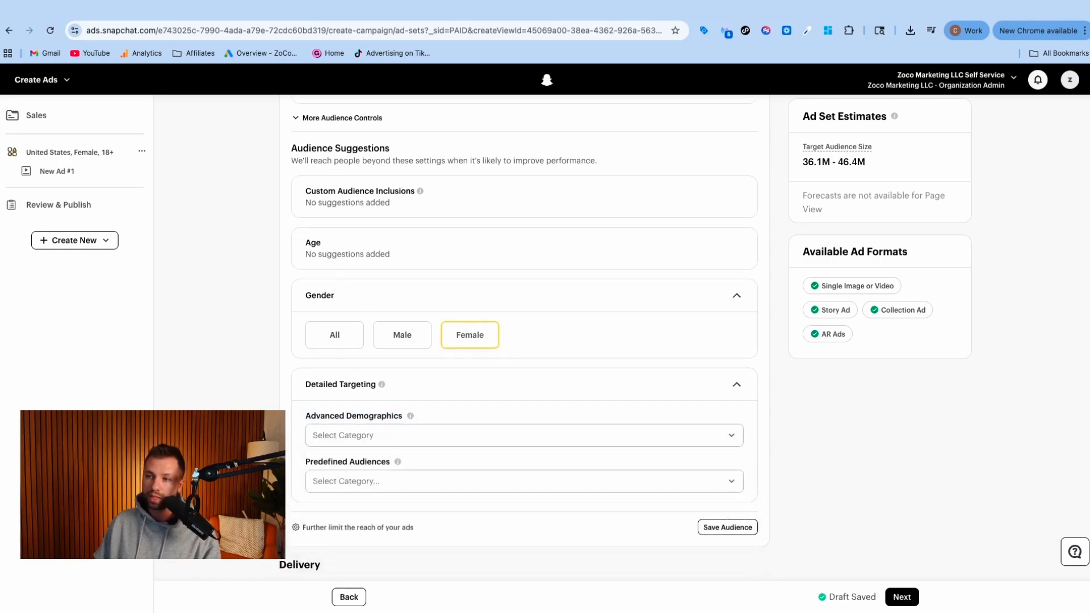
# Search the predefined audiences for "mascara" and clear the search term.
pyautogui.click(357, 480)
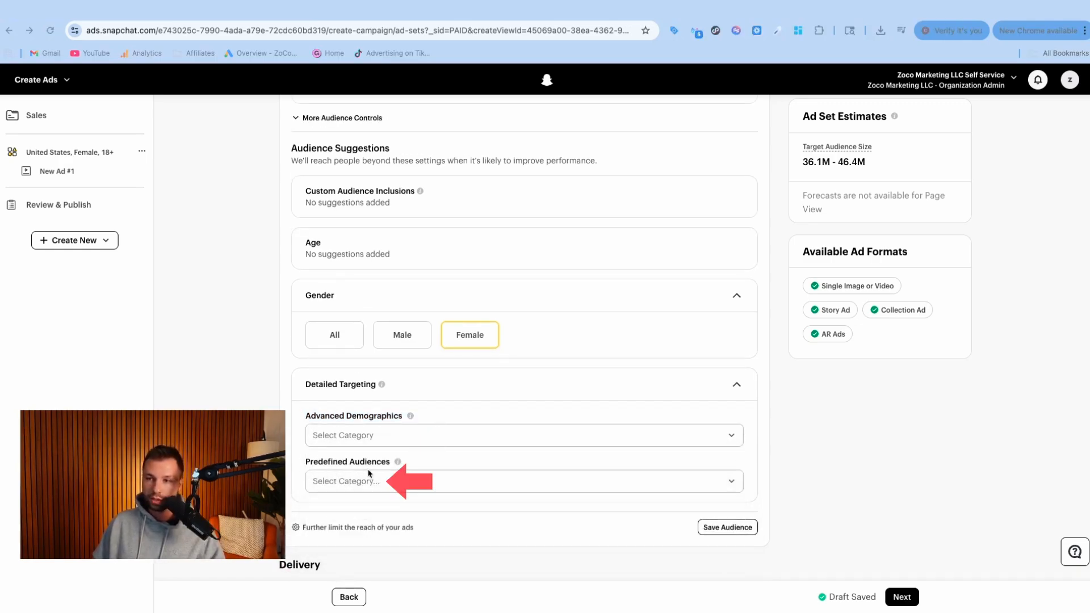
pyautogui.write('mascara')
pyautogui.scroll(-2, 329, 457)
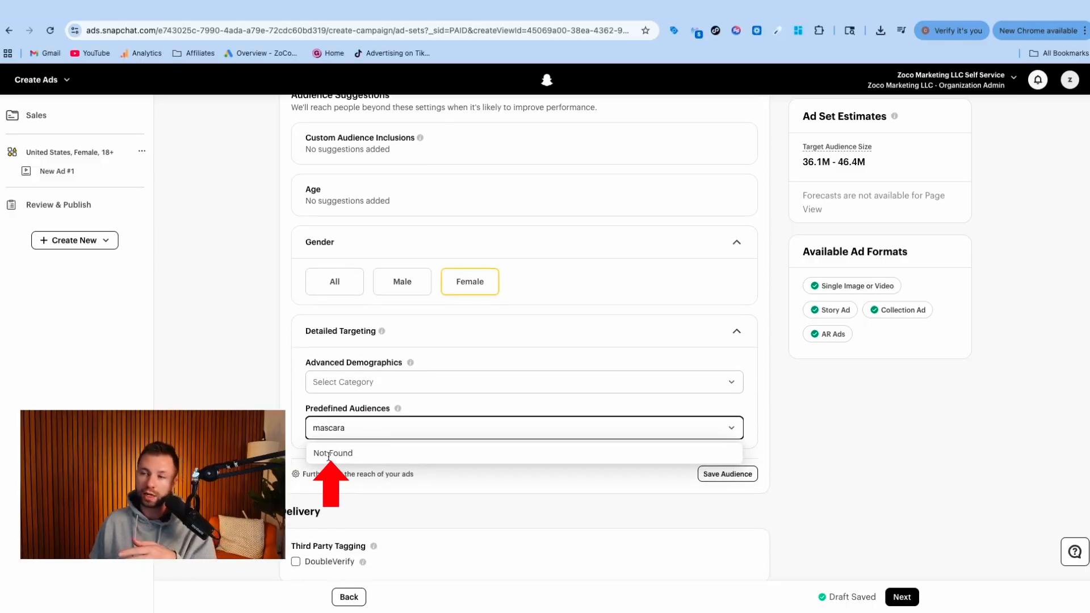
pyautogui.press('BackSpace')
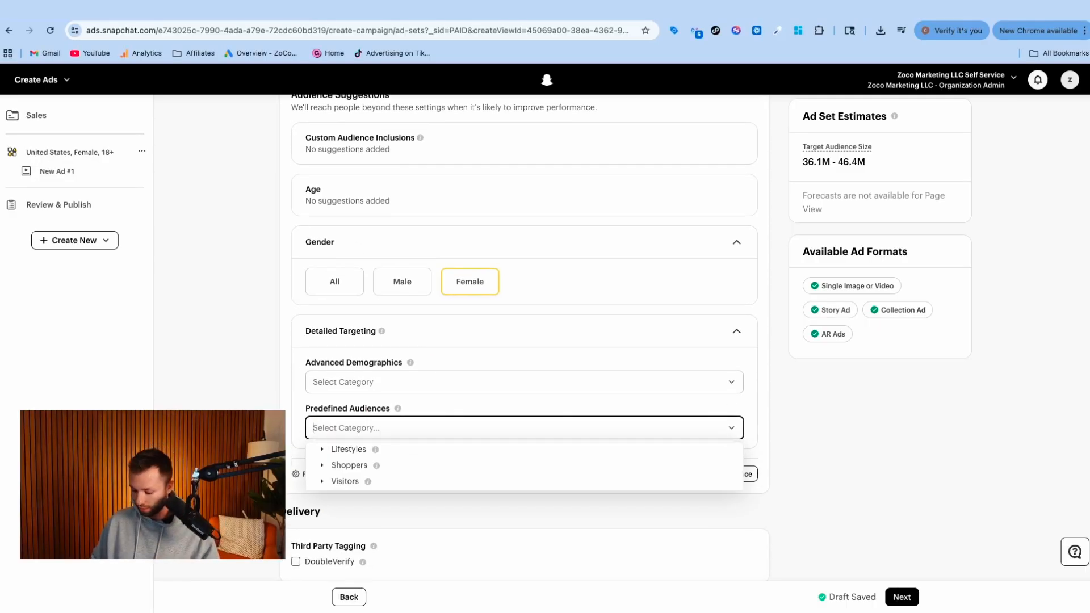
# Search the predefined audiences for "beauty" and add Beauty & Personal Care Shoppers to the ad set's targeting.
pyautogui.write('bea')
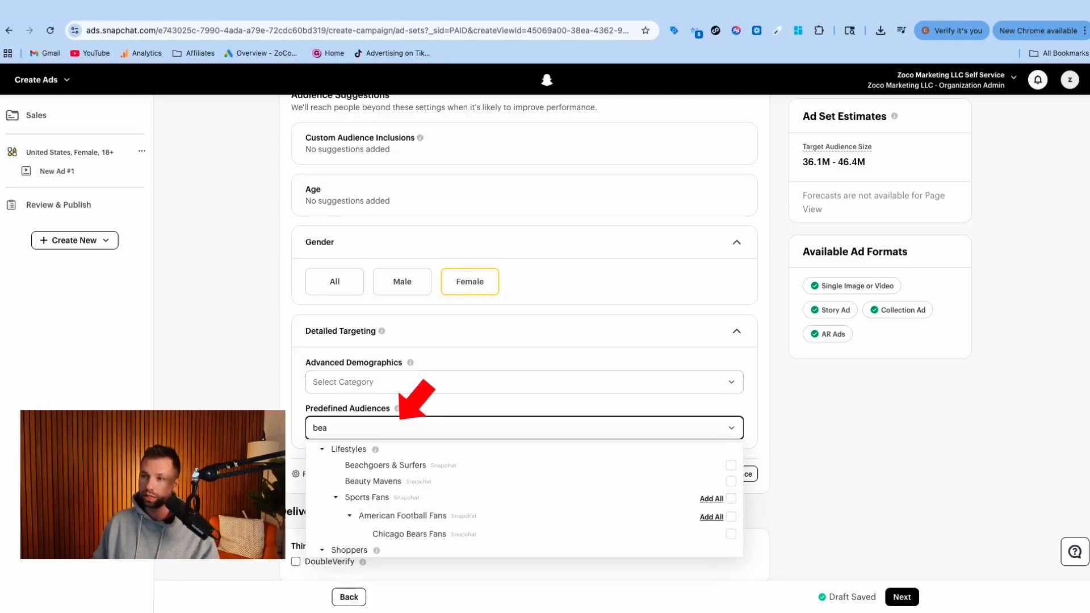
pyautogui.write('uty')
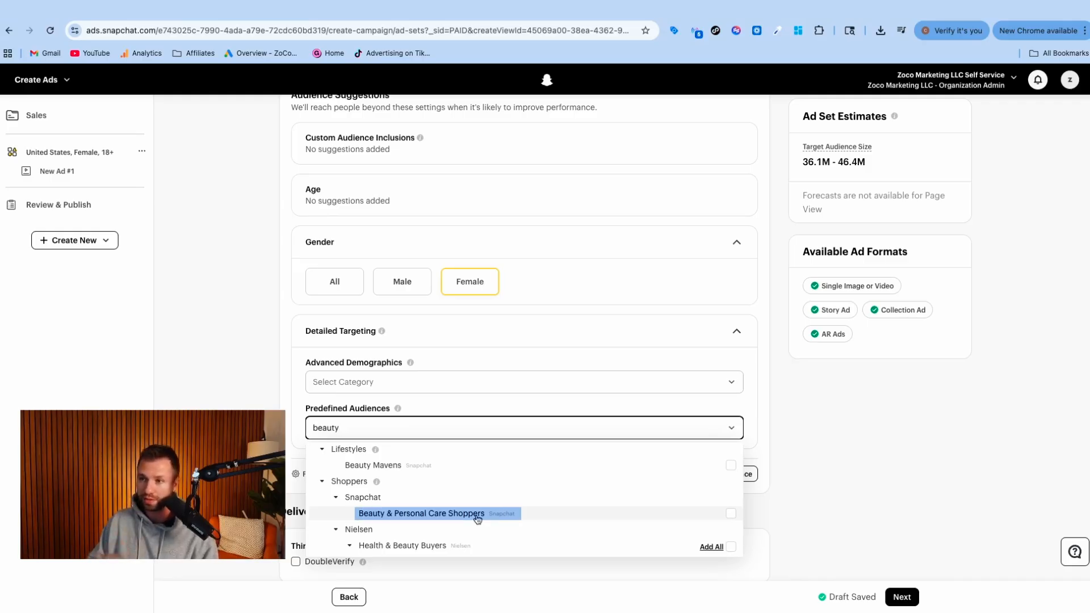
pyautogui.scroll(-1, 477, 519)
pyautogui.click(731, 474)
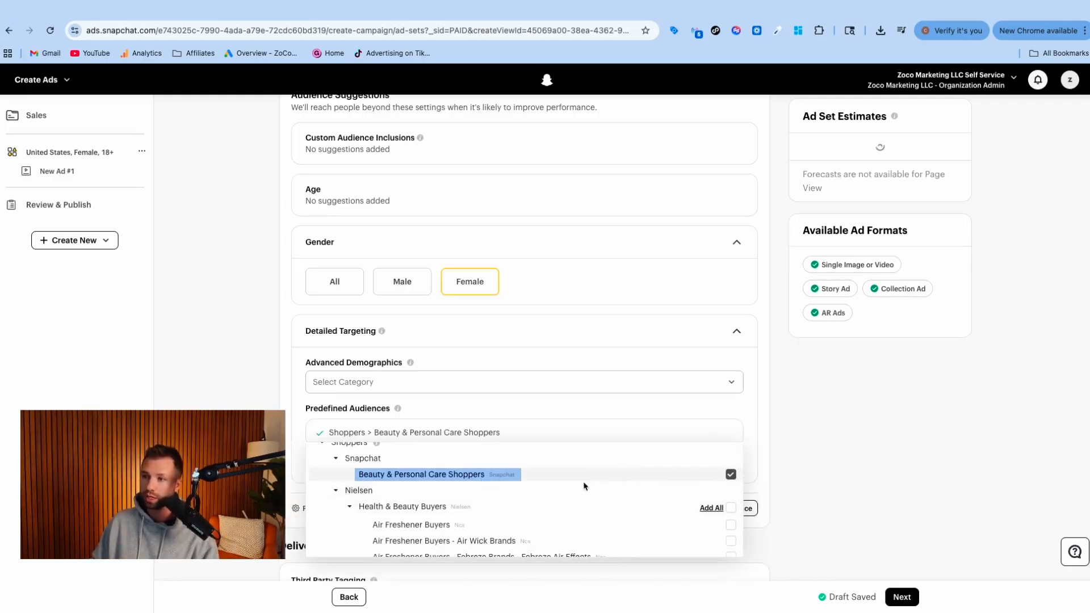
pyautogui.click(833, 400)
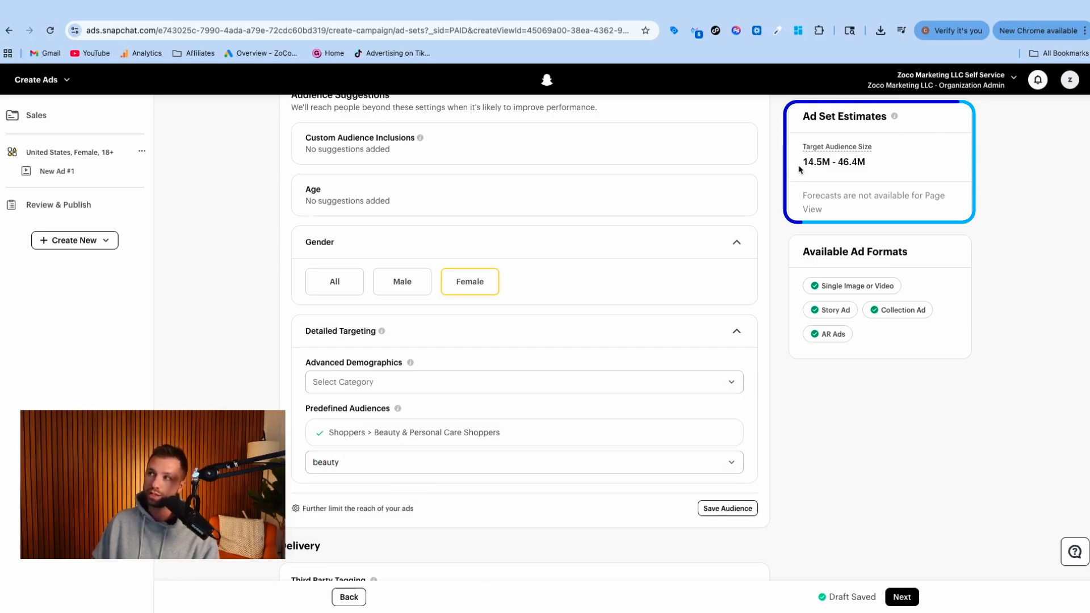
# Check the ad set's target audience size estimate and proceed from the completed ad set settings.
pyautogui.moveTo(804, 148)
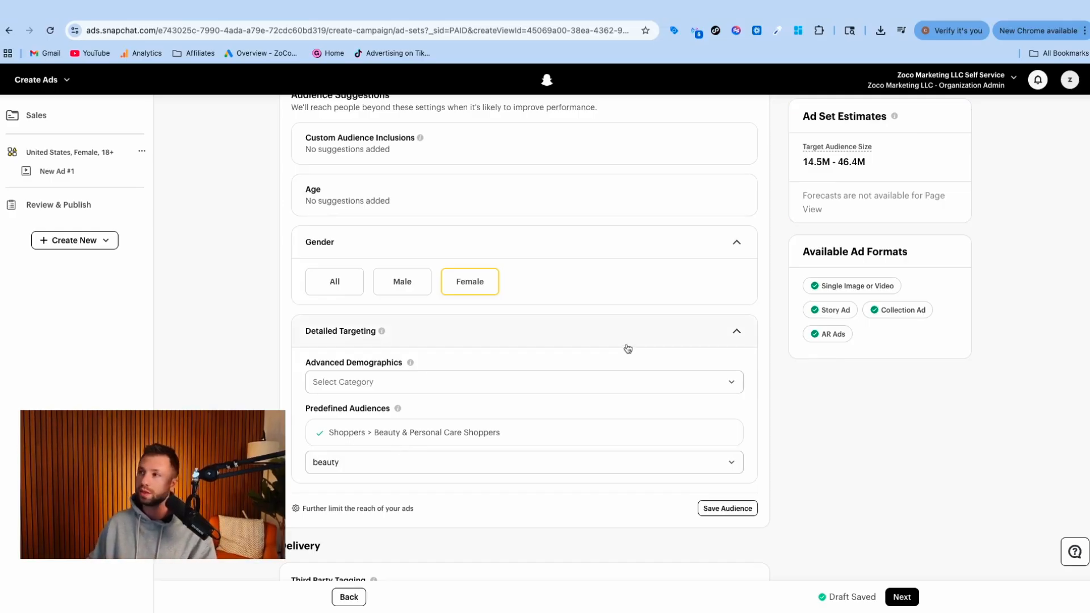
pyautogui.scroll(-1, 581, 365)
pyautogui.scroll(-1, 580, 365)
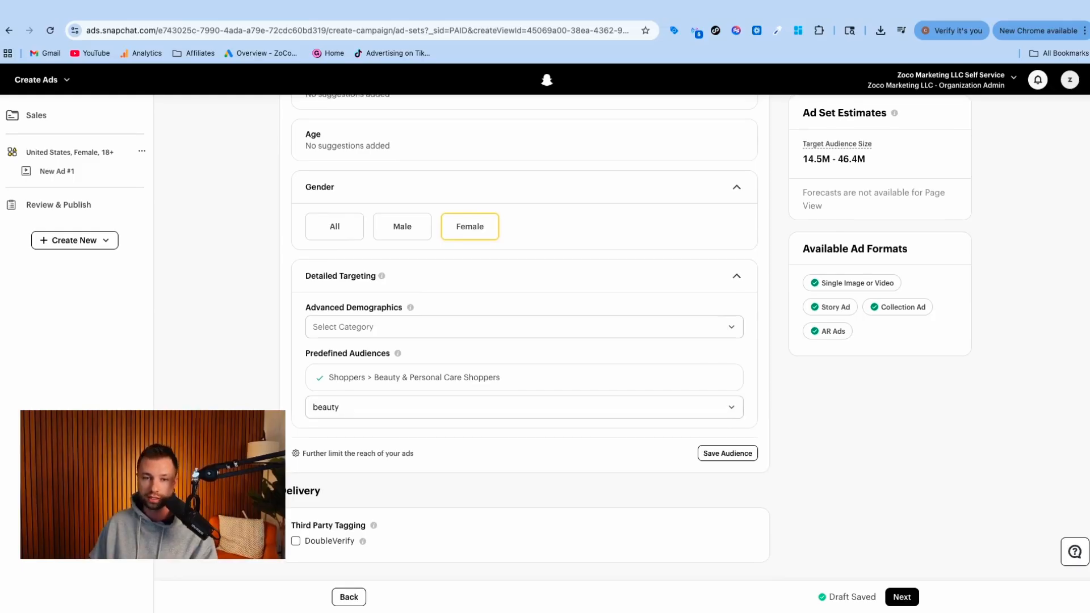
pyautogui.click(901, 596)
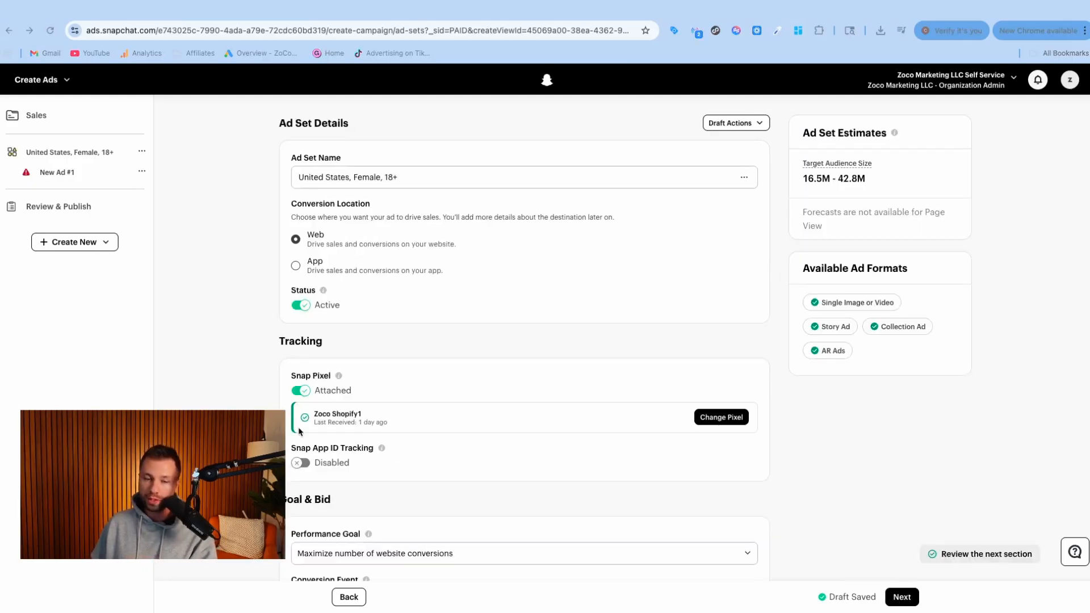
pyautogui.scroll(2, 299, 431)
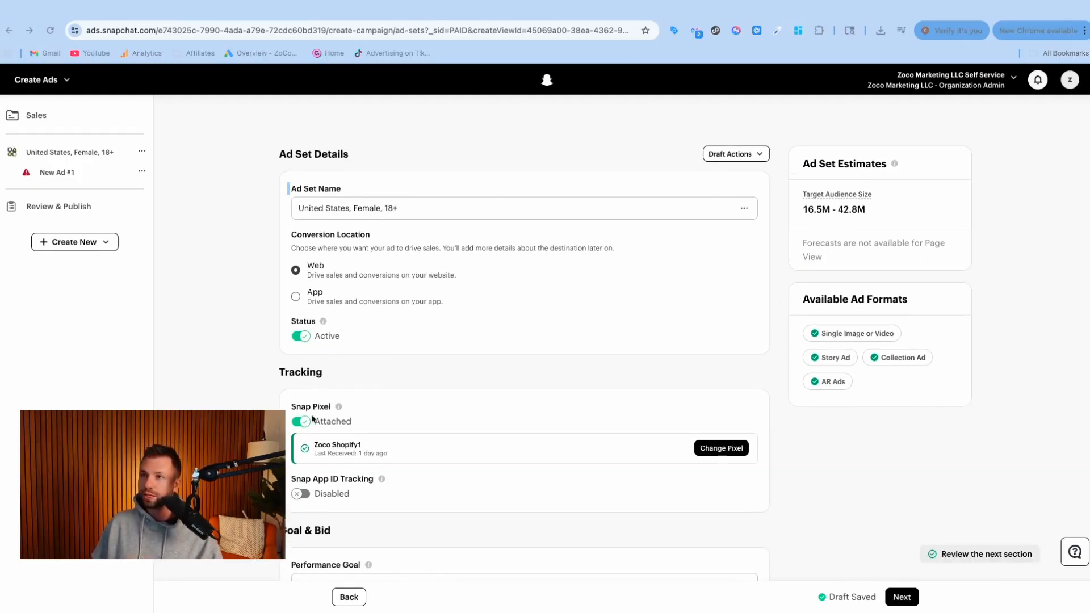
# Rename the ad set to "18+ USA - Beauty Shoppers" and proceed to the ad settings.
pyautogui.click(372, 178)
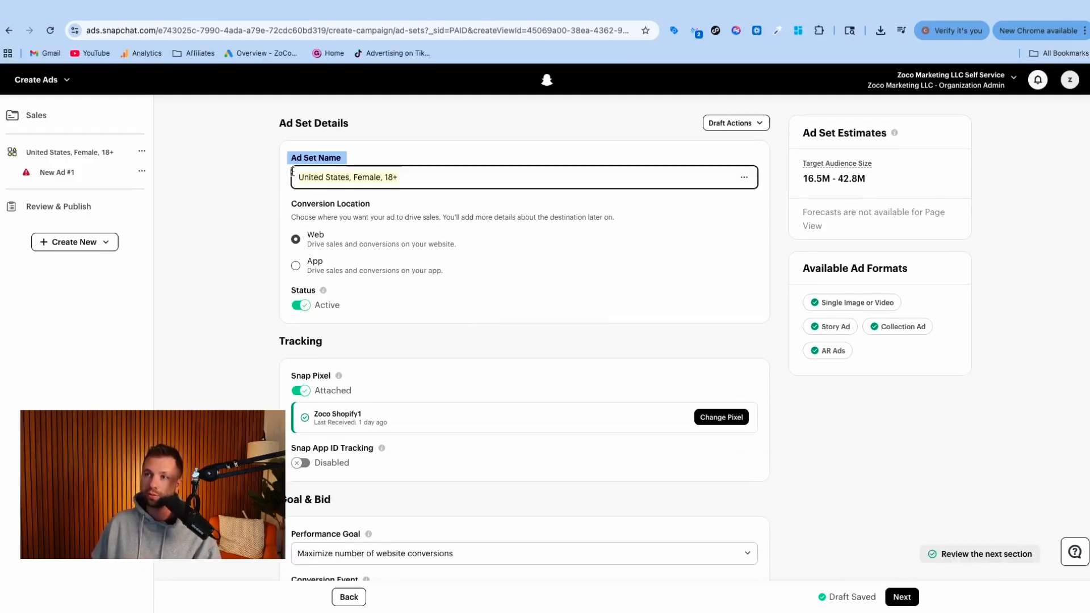
pyautogui.press('BackSpace')
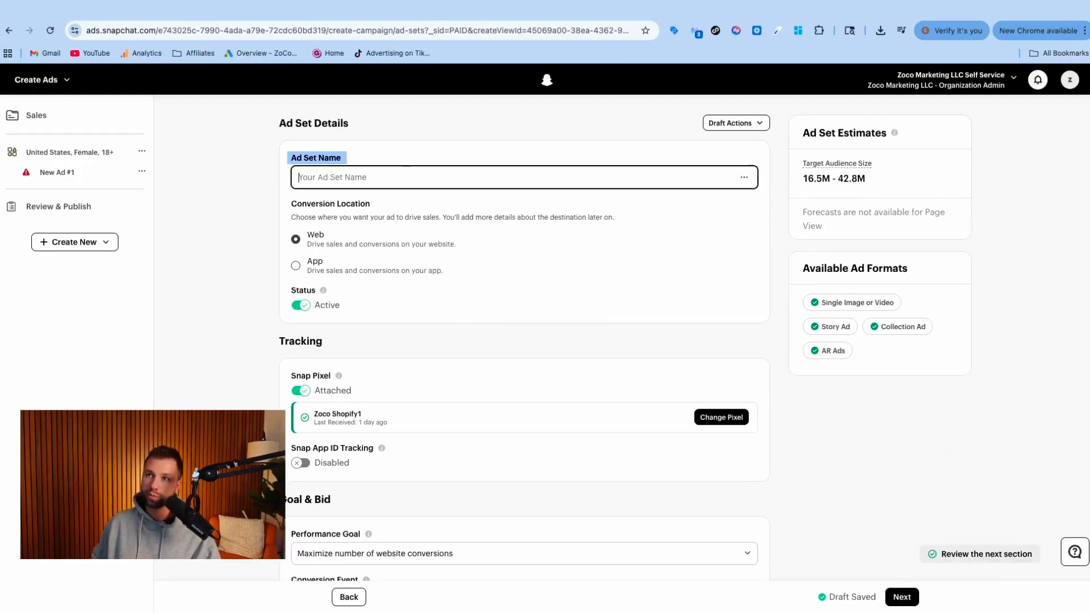
pyautogui.write('10')
pyautogui.write('+ U')
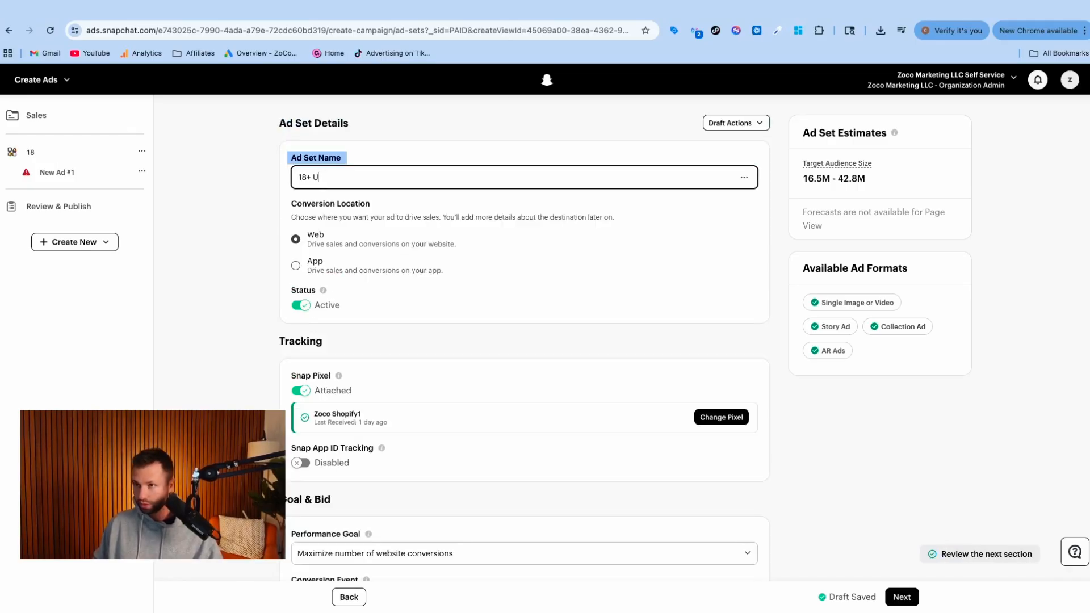
pyautogui.write('SA - Bea')
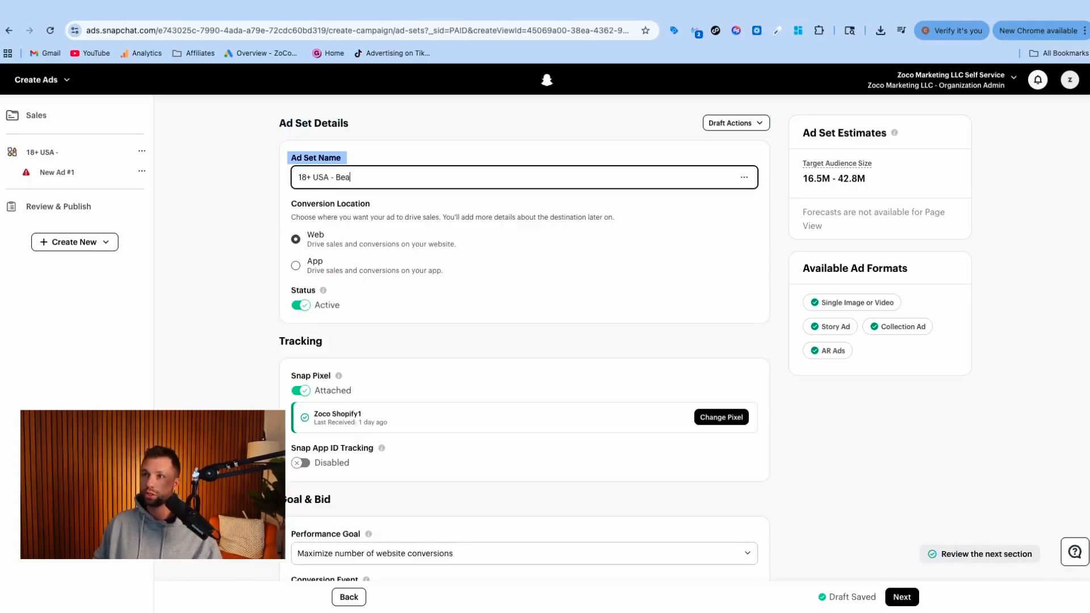
pyautogui.write('uty Shoppers')
pyautogui.scroll(-20, 380, 262)
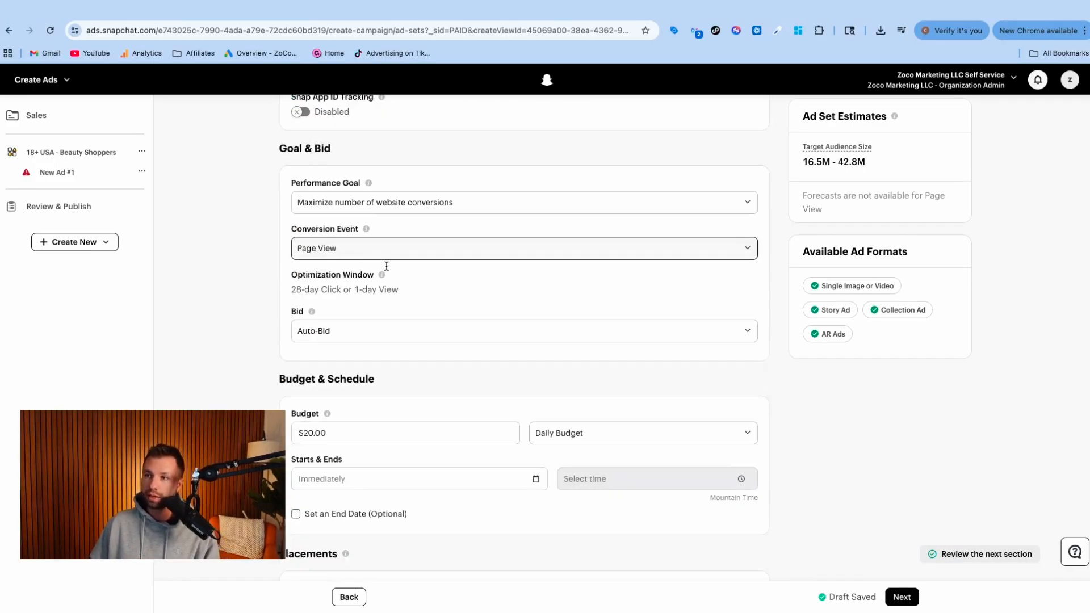
pyautogui.click(900, 596)
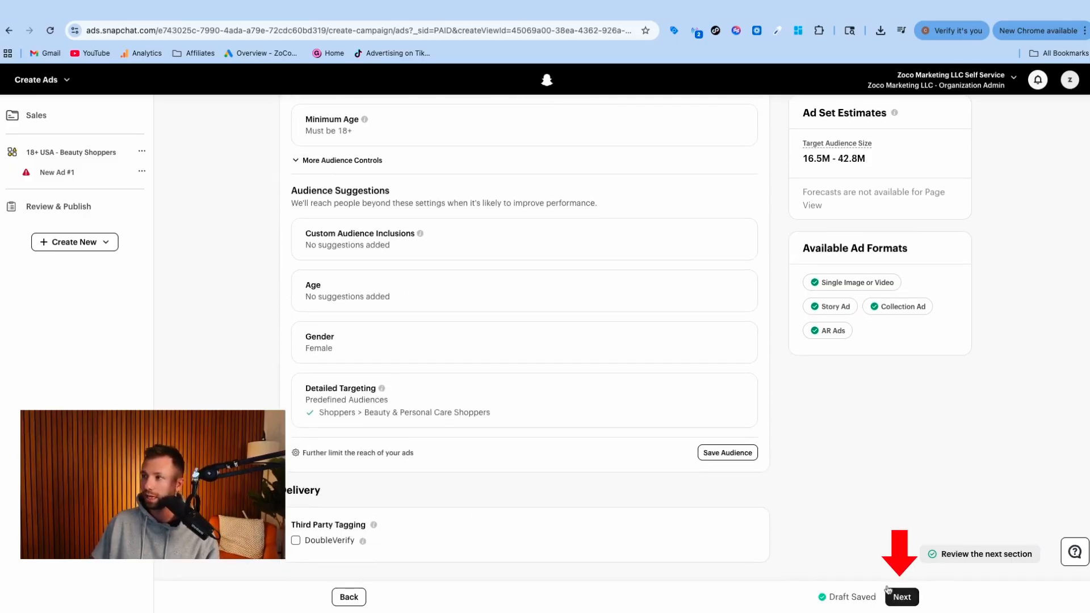
# Name the ad "Ad 1" and keep Single Image or Video as its format.
pyautogui.moveTo(328, 281); pyautogui.dragTo(379, 319)
pyautogui.click(379, 321)
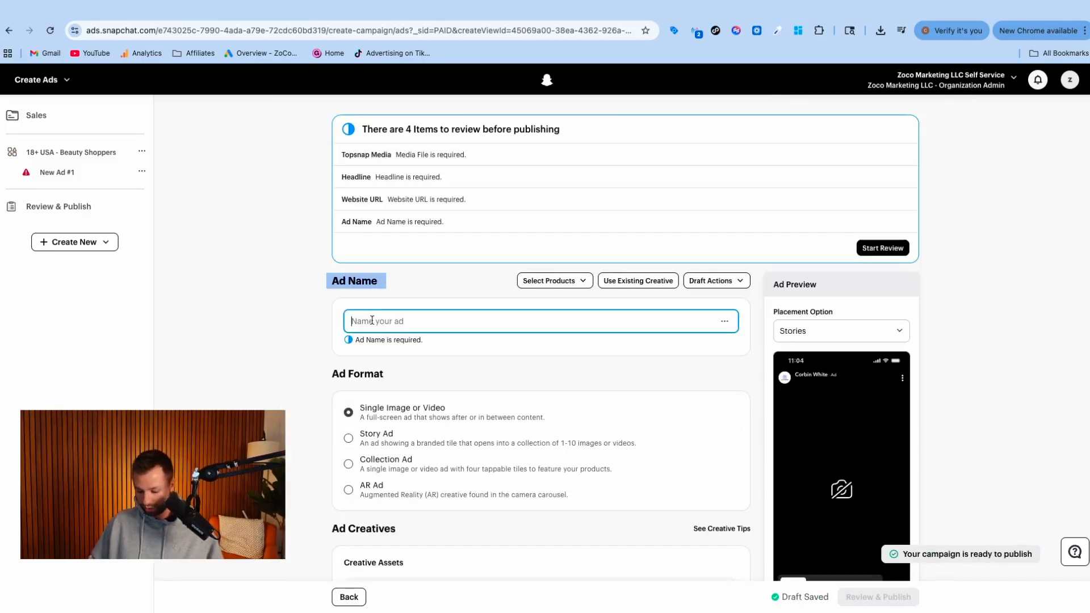
pyautogui.write('Ad 1')
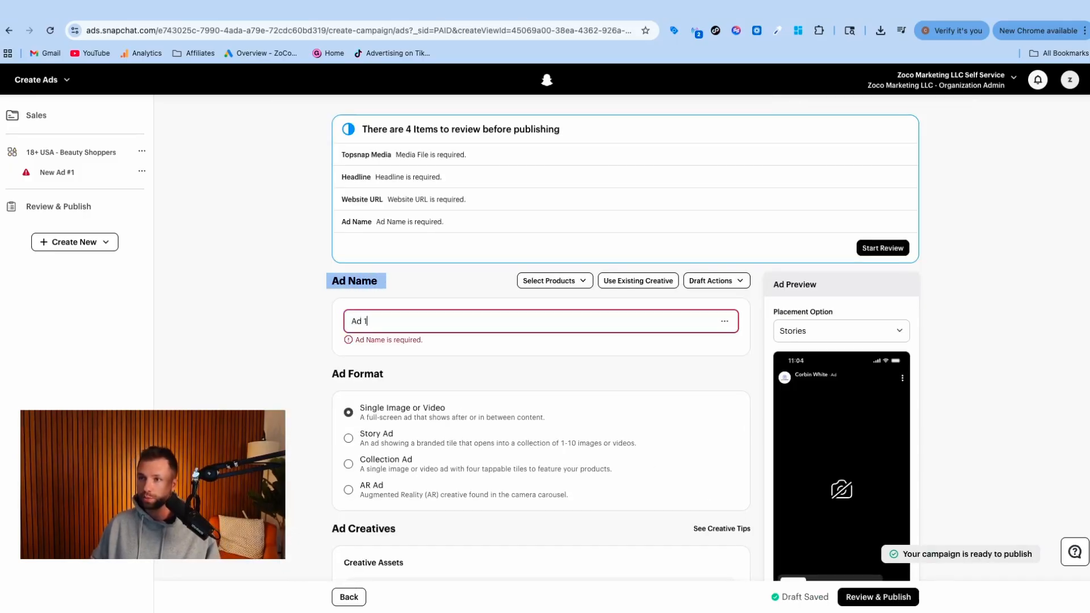
pyautogui.scroll(-1, 376, 331)
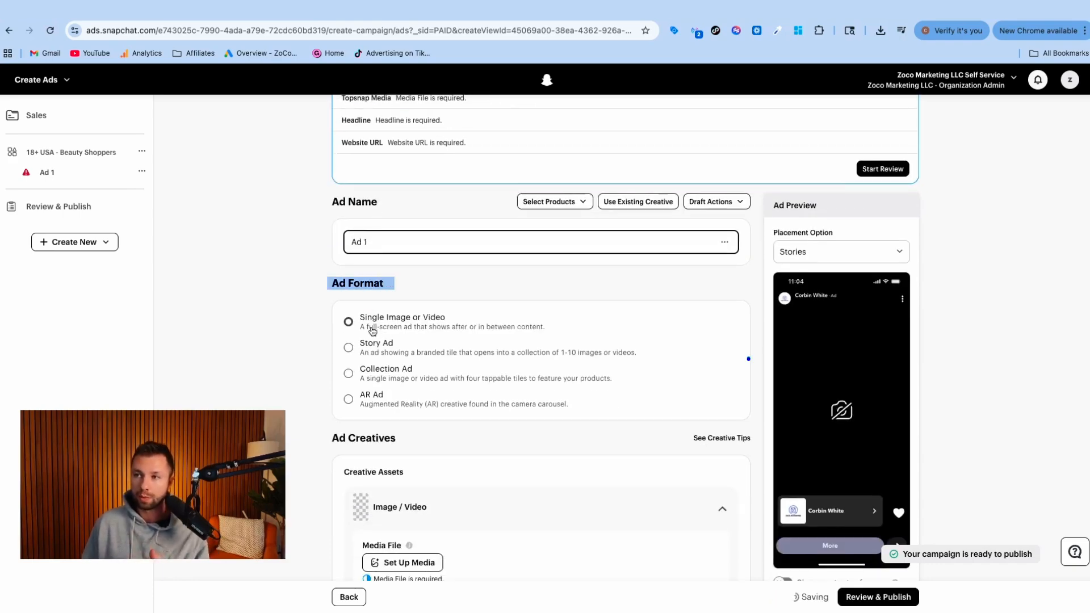
pyautogui.click(372, 331)
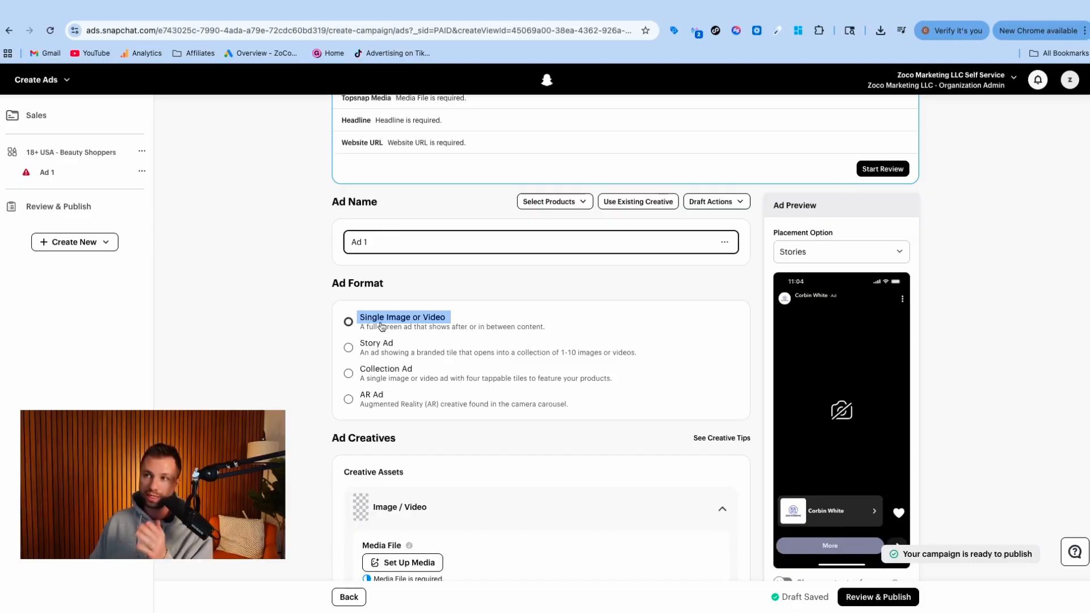
# Switch to Creatify, check the prompt behind the generated mascara ad and play the video preview.
pyautogui.scroll(-2, 398, 327)
pyautogui.scroll(1, 397, 327)
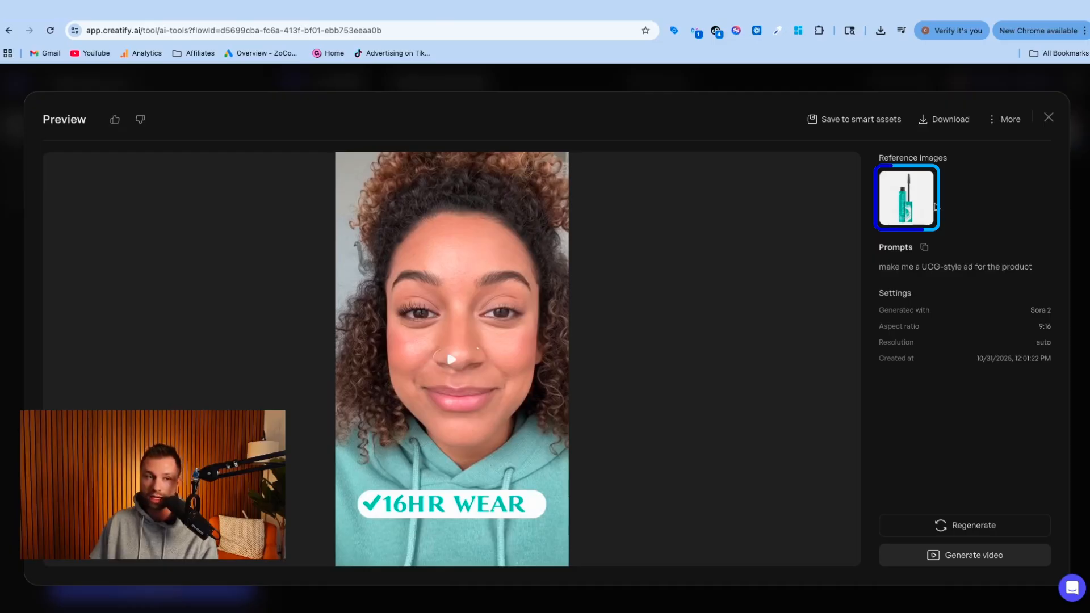
pyautogui.moveTo(878, 268); pyautogui.dragTo(1047, 273)
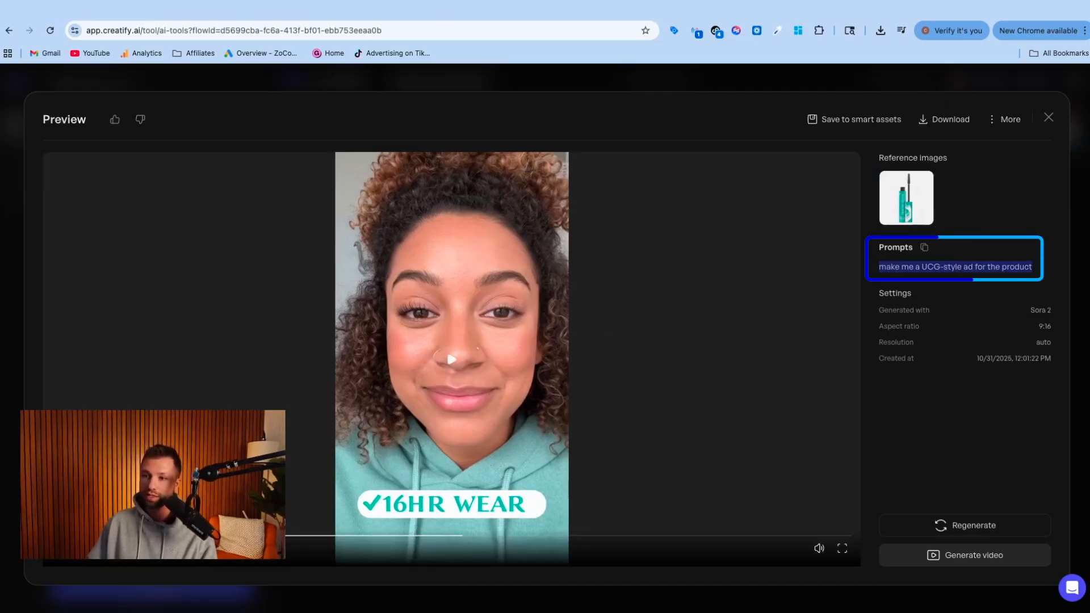
pyautogui.click(52, 535)
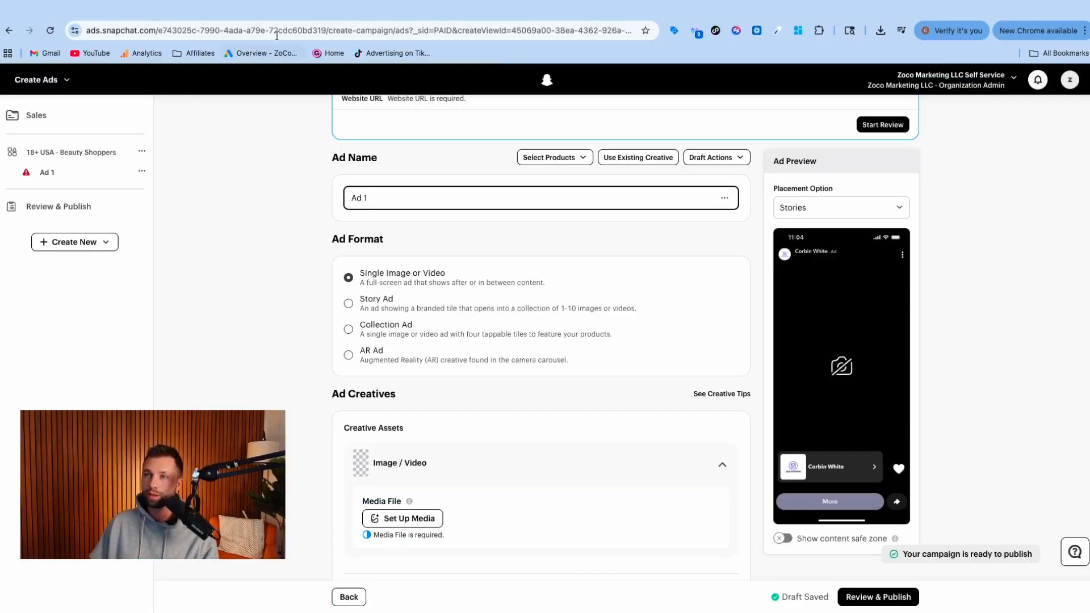
# Back in Snapchat Ads Manager, set the ad's media to the mascara video 29231774.mp4 with Add Music turned off.
pyautogui.scroll(-3, 291, 343)
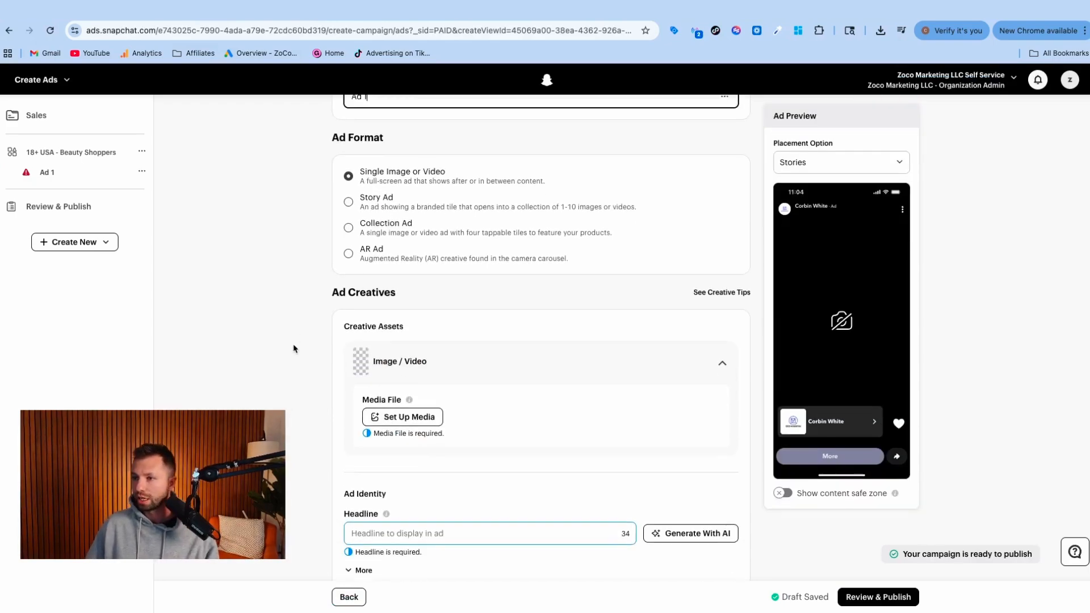
pyautogui.scroll(2, 304, 332)
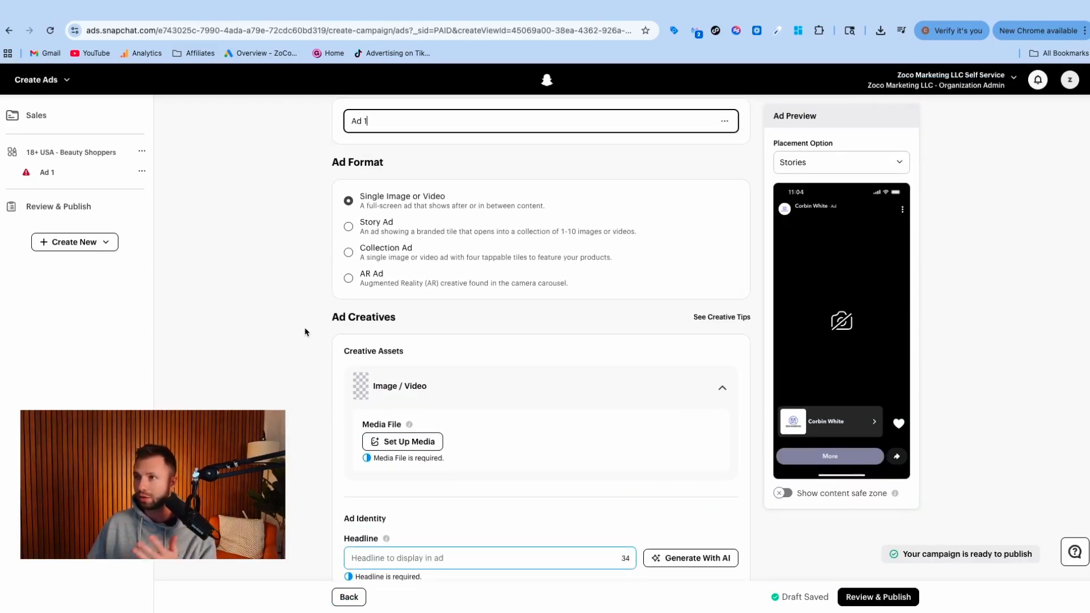
pyautogui.scroll(-2, 321, 341)
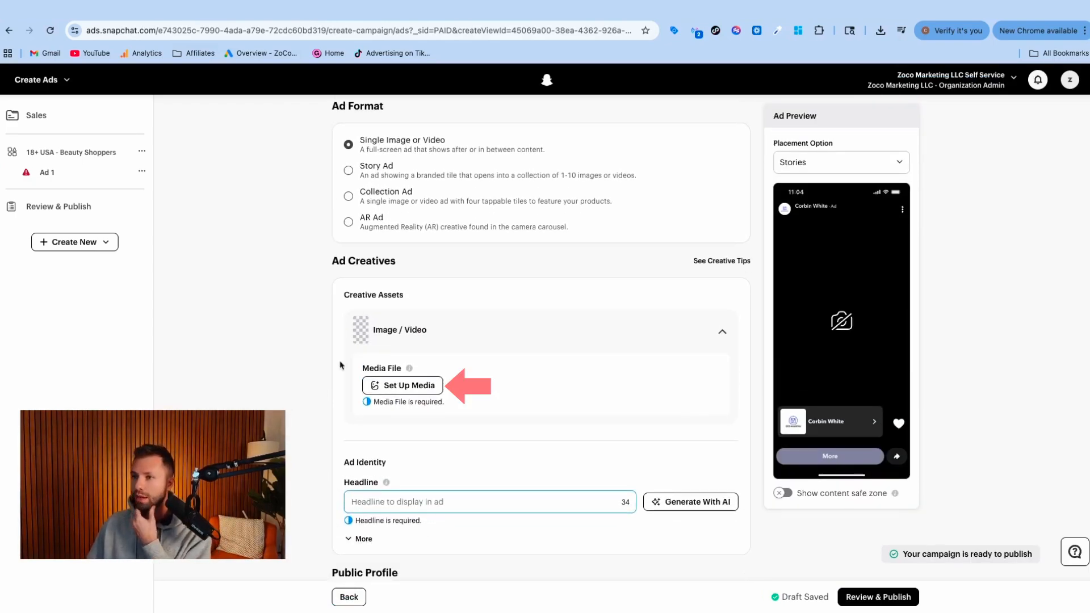
pyautogui.click(410, 385)
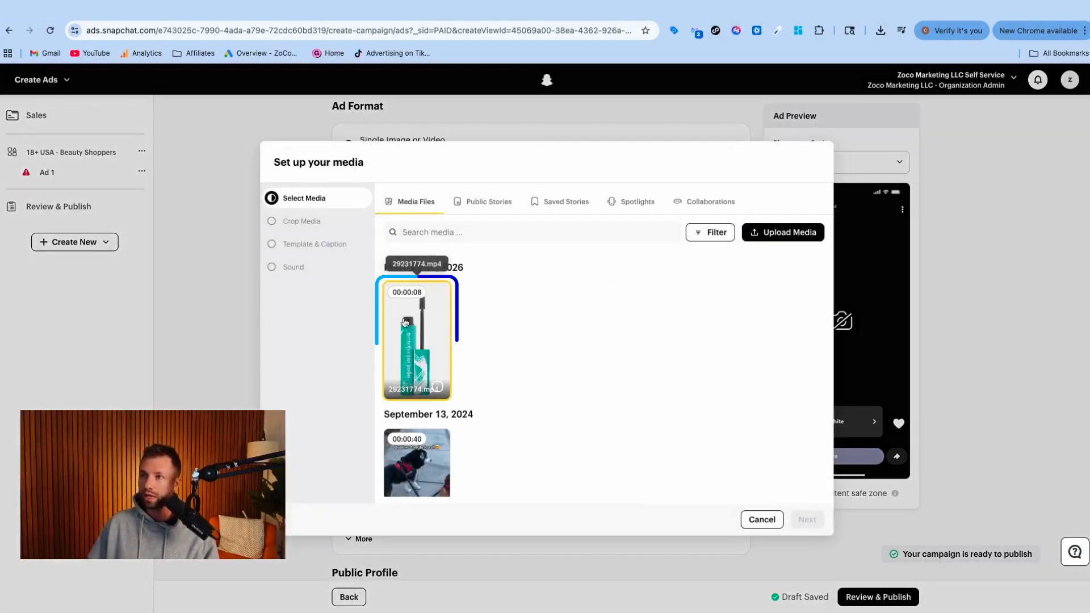
pyautogui.click(417, 340)
pyautogui.click(806, 518)
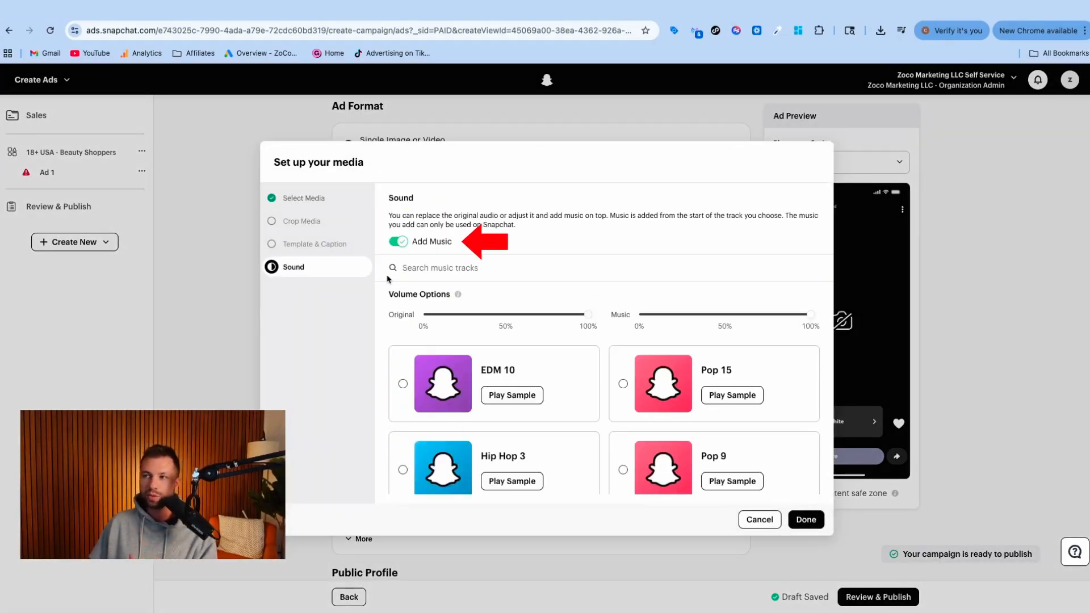
pyautogui.click(400, 248)
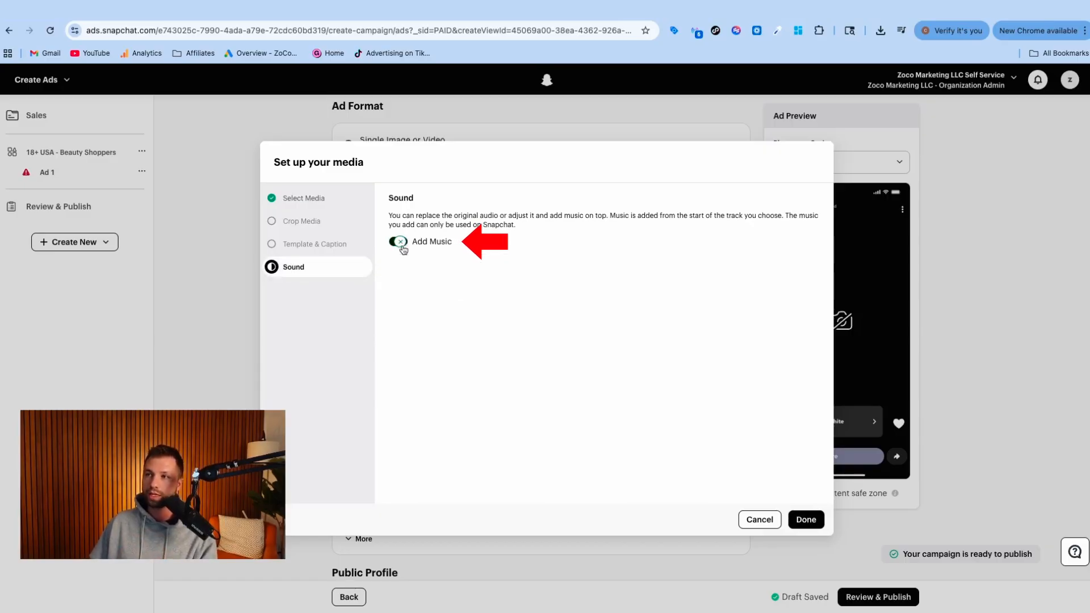
pyautogui.click(810, 520)
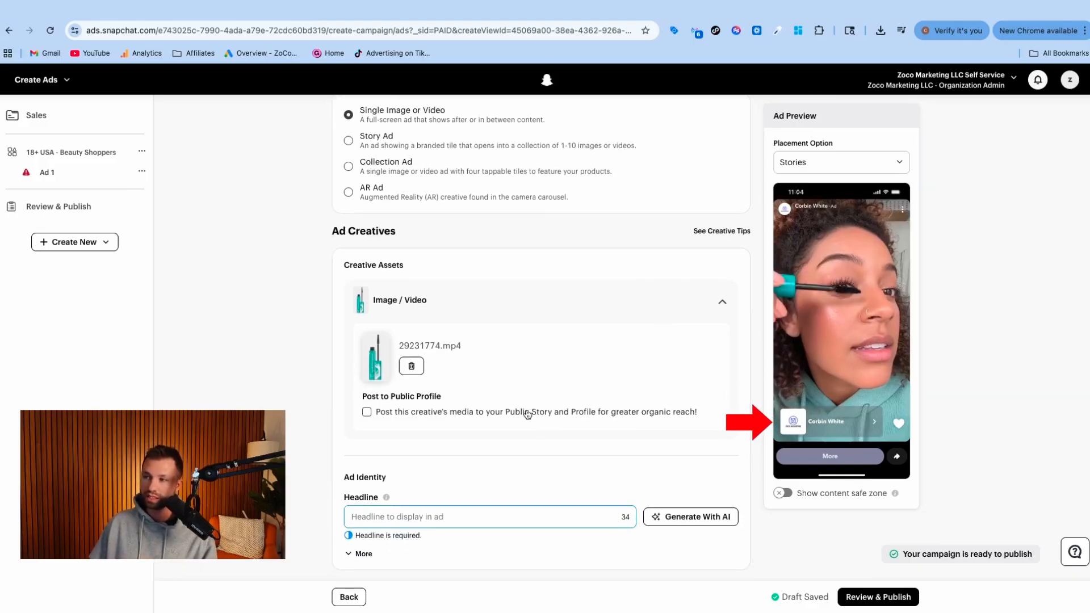
# Generate the ad's headline with AI, using "Mascara That Jives with Your Lashes".
pyautogui.scroll(4, 539, 420)
pyautogui.scroll(-9, 507, 404)
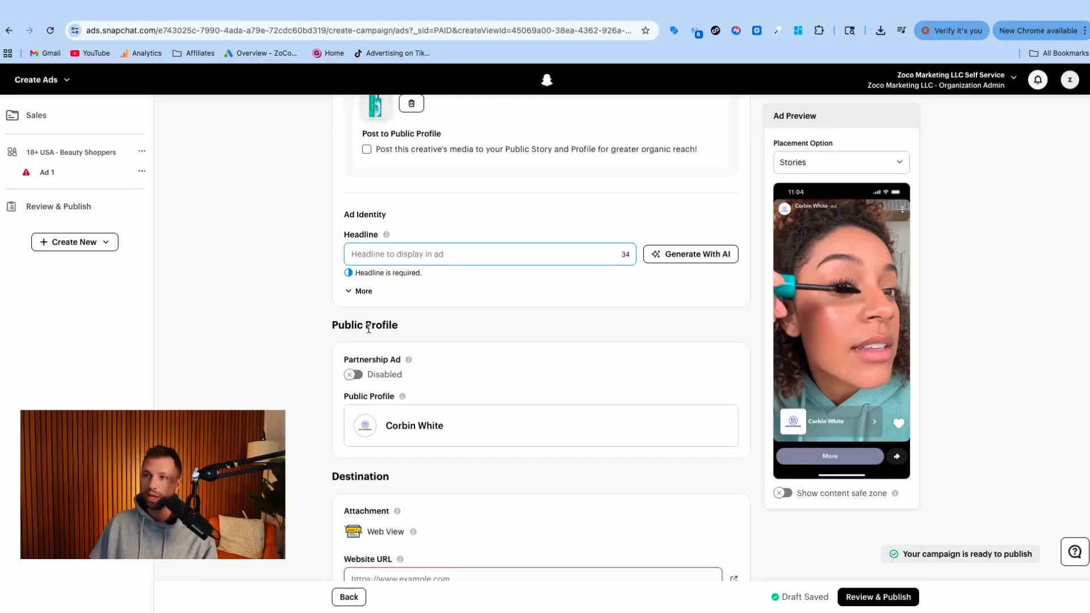
pyautogui.scroll(1, 363, 323)
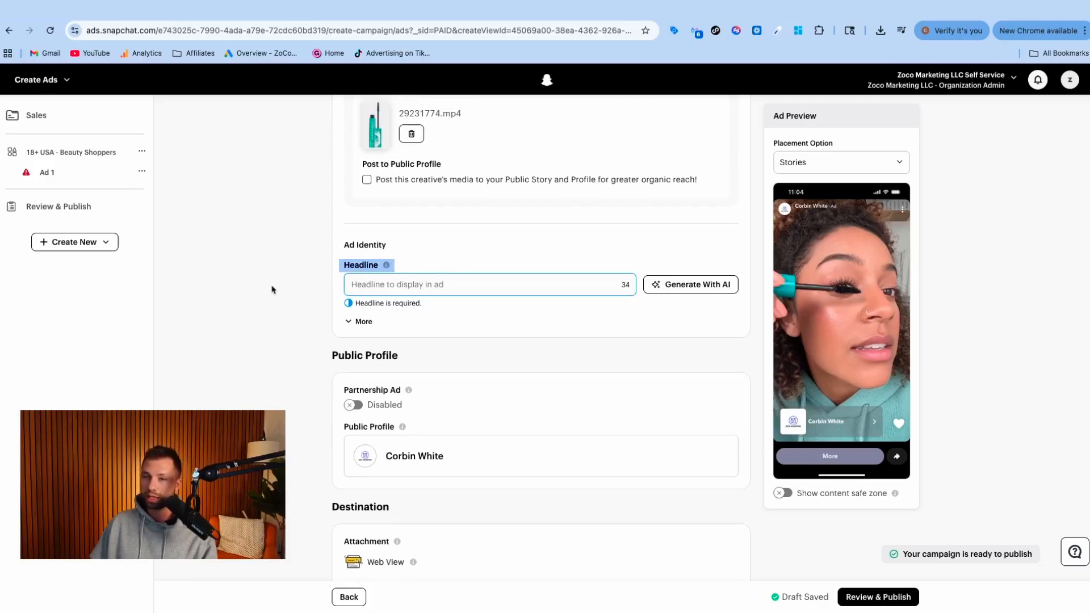
pyautogui.click(679, 287)
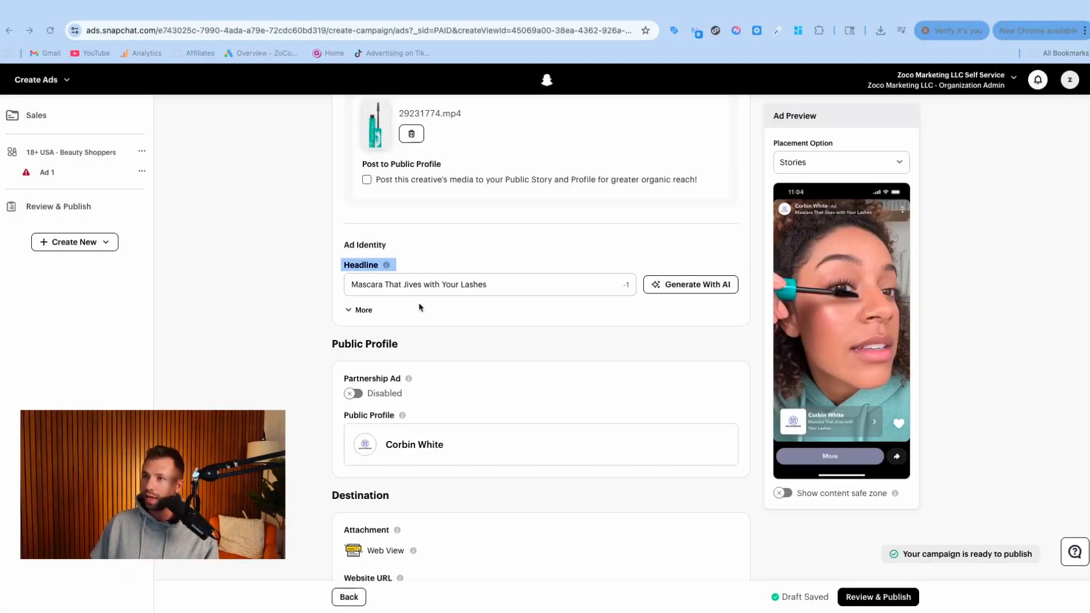
pyautogui.scroll(-3, 618, 291)
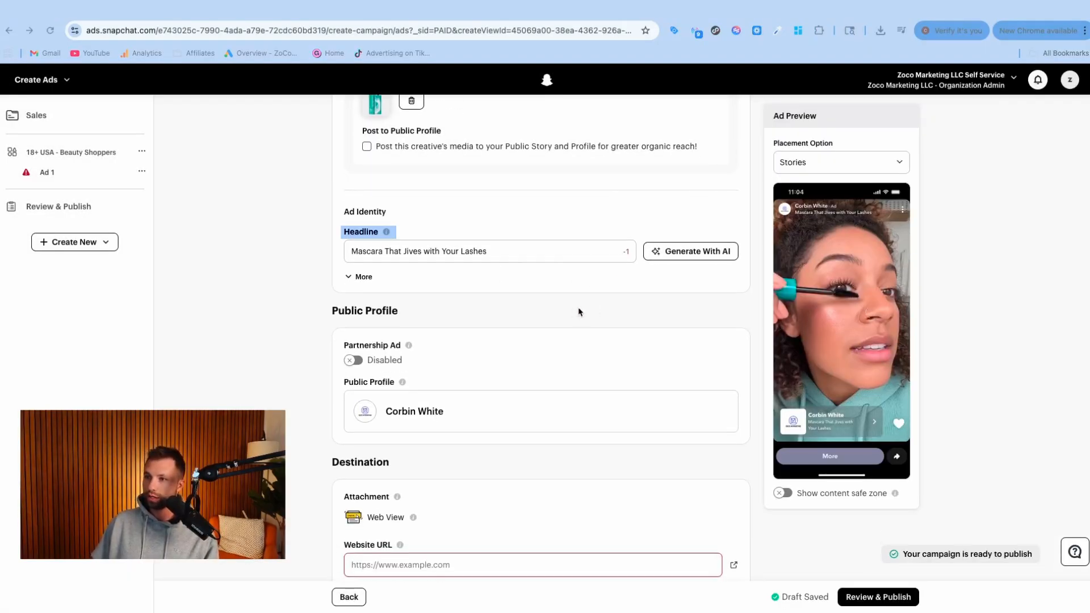
pyautogui.moveTo(327, 293); pyautogui.dragTo(390, 281)
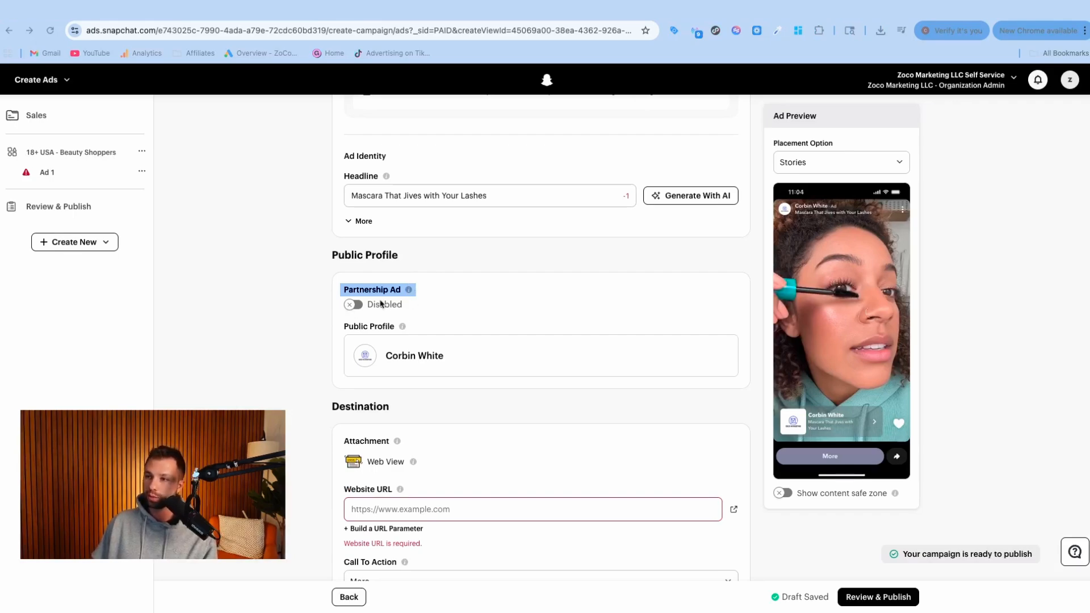
pyautogui.scroll(-8, 381, 304)
pyautogui.moveTo(340, 241); pyautogui.dragTo(368, 262)
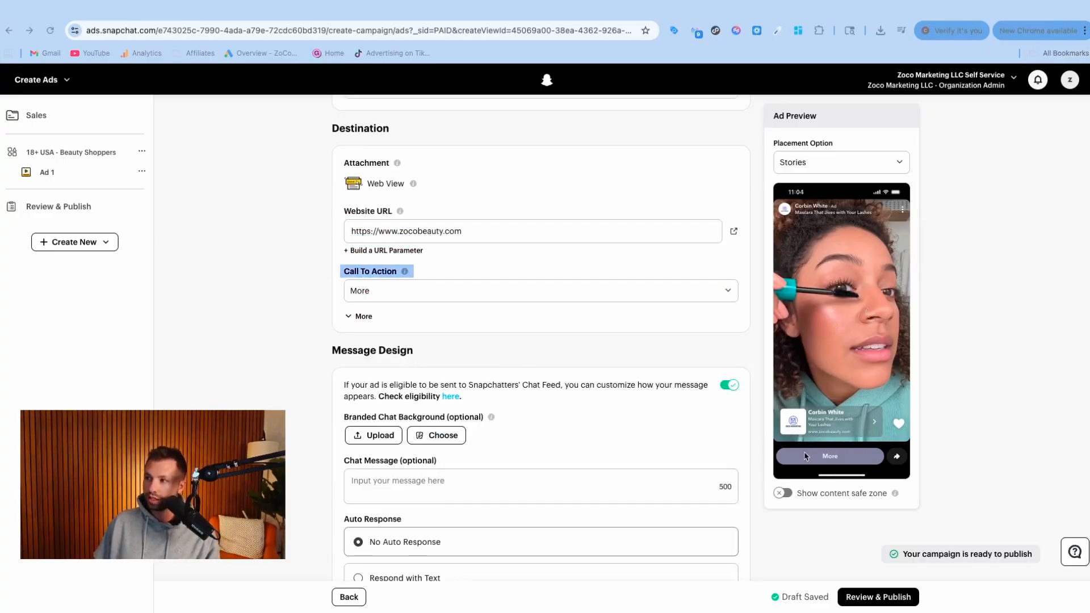
pyautogui.click(500, 291)
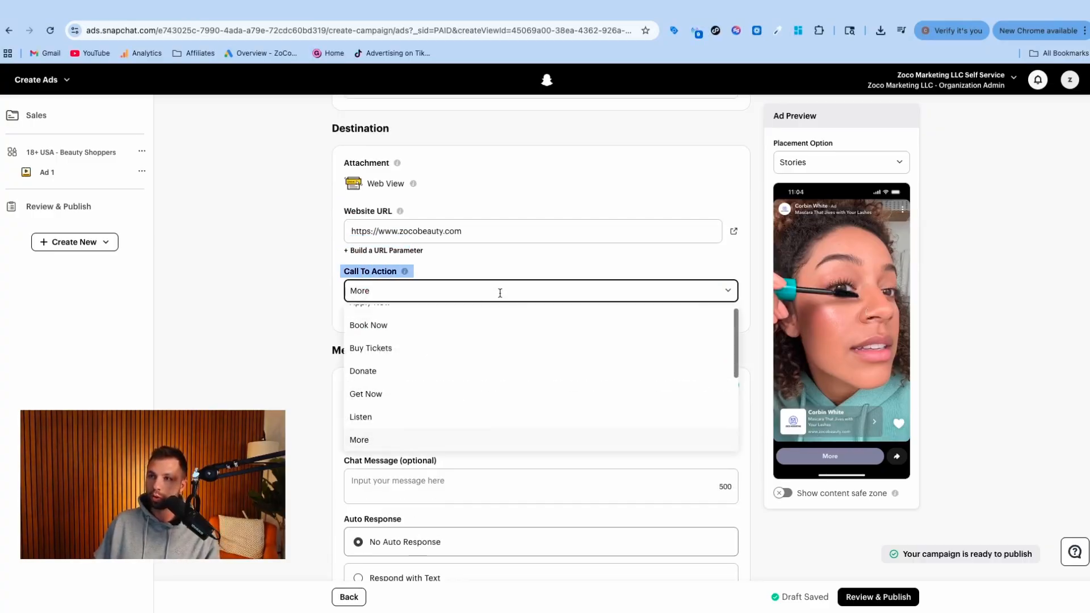
pyautogui.scroll(-3, 435, 380)
pyautogui.scroll(-4, 438, 382)
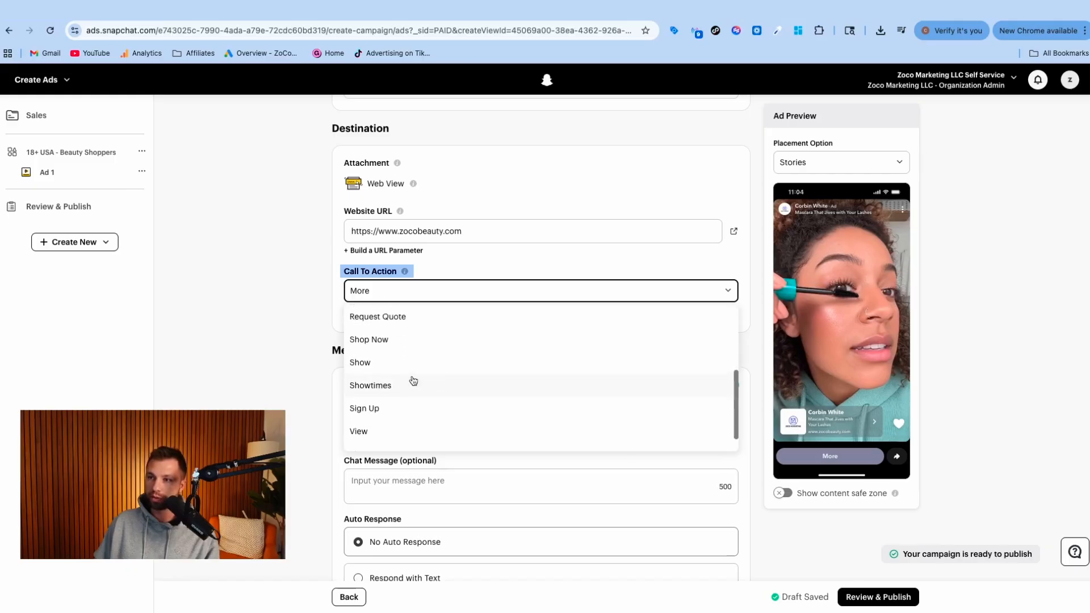
pyautogui.click(379, 339)
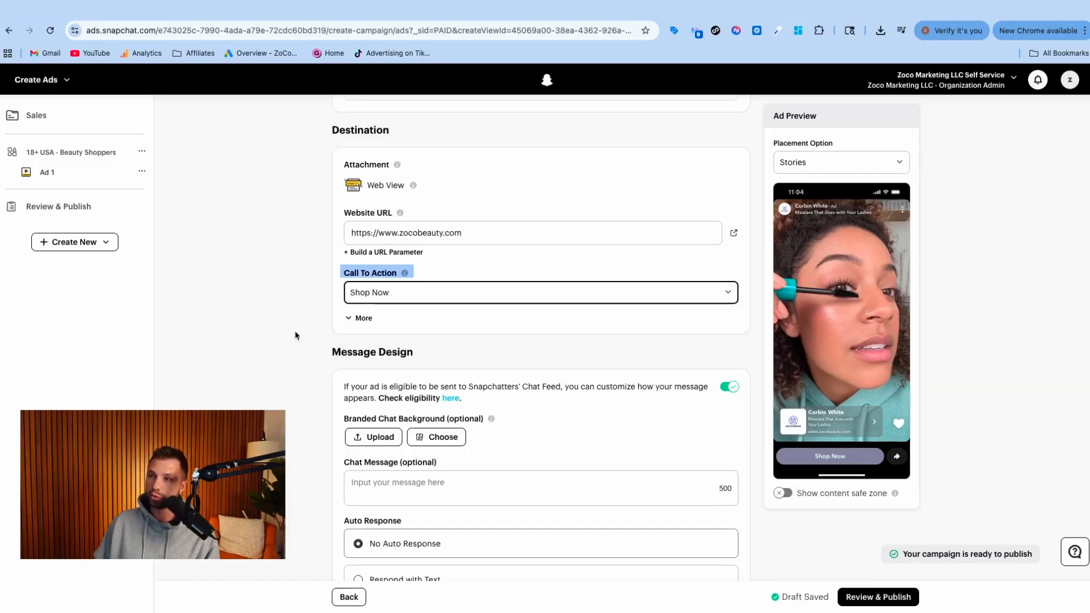
# Review the Message Design options and turn off message customization for the ad.
pyautogui.scroll(-2, 539, 397)
pyautogui.scroll(-1, 567, 431)
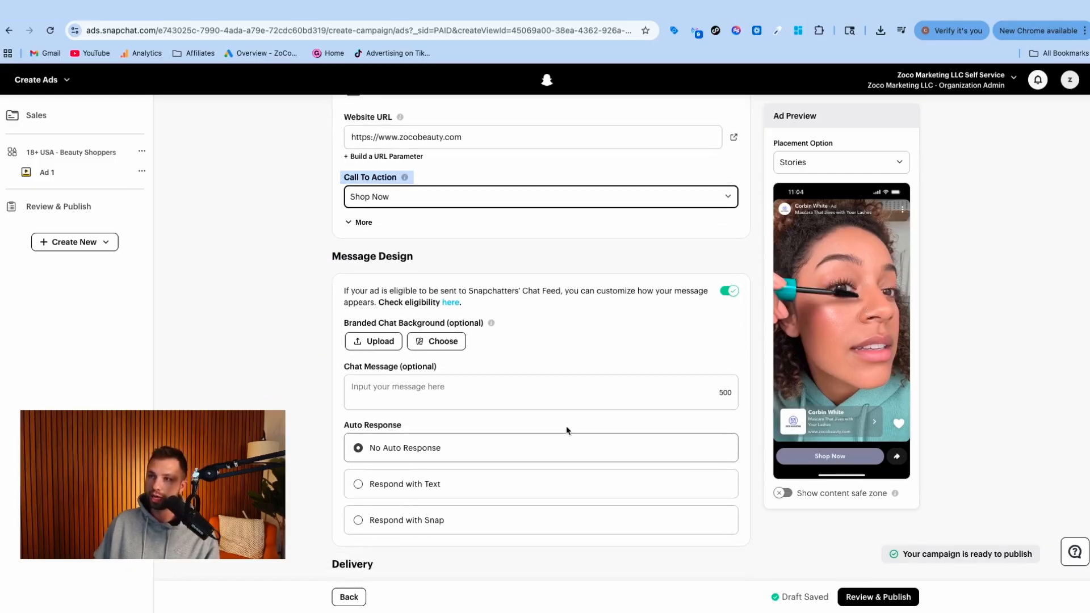
pyautogui.tripleClick(372, 253)
pyautogui.scroll(-1, 324, 295)
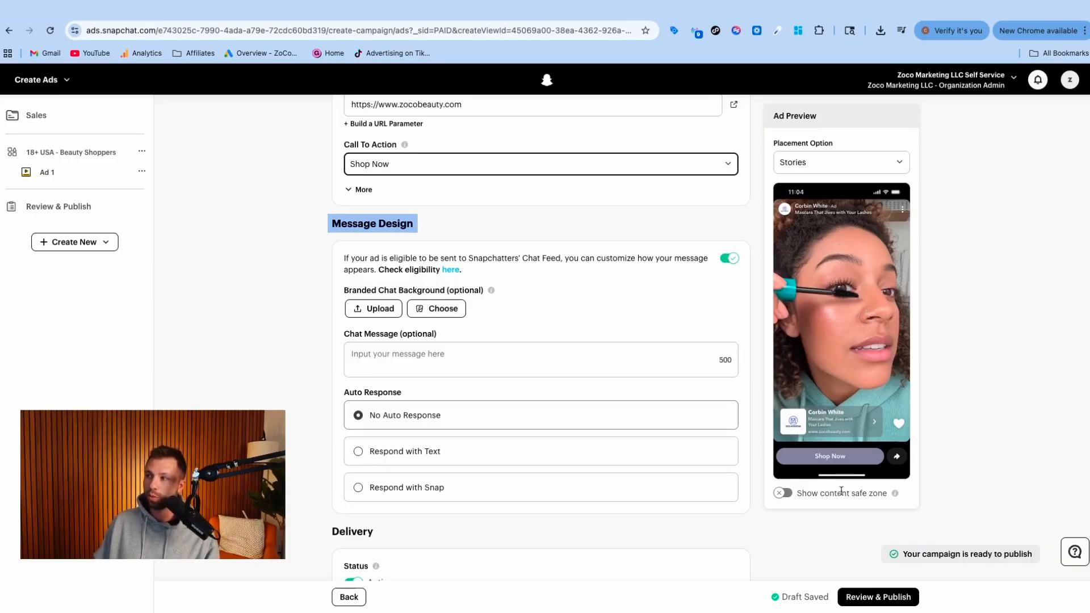
pyautogui.scroll(-1, 456, 413)
pyautogui.scroll(2, 432, 397)
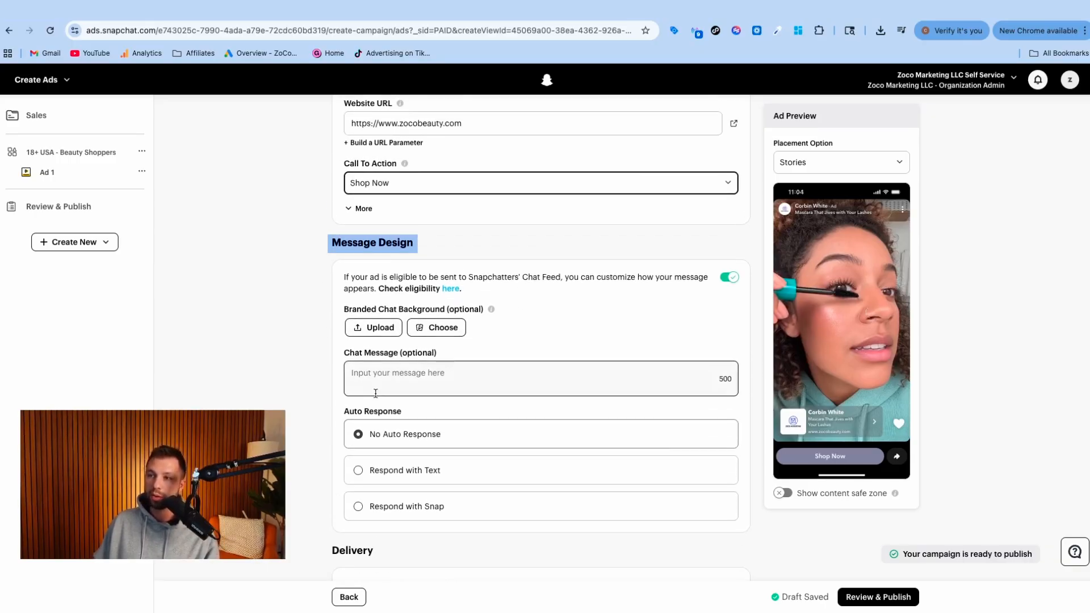
pyautogui.click(729, 277)
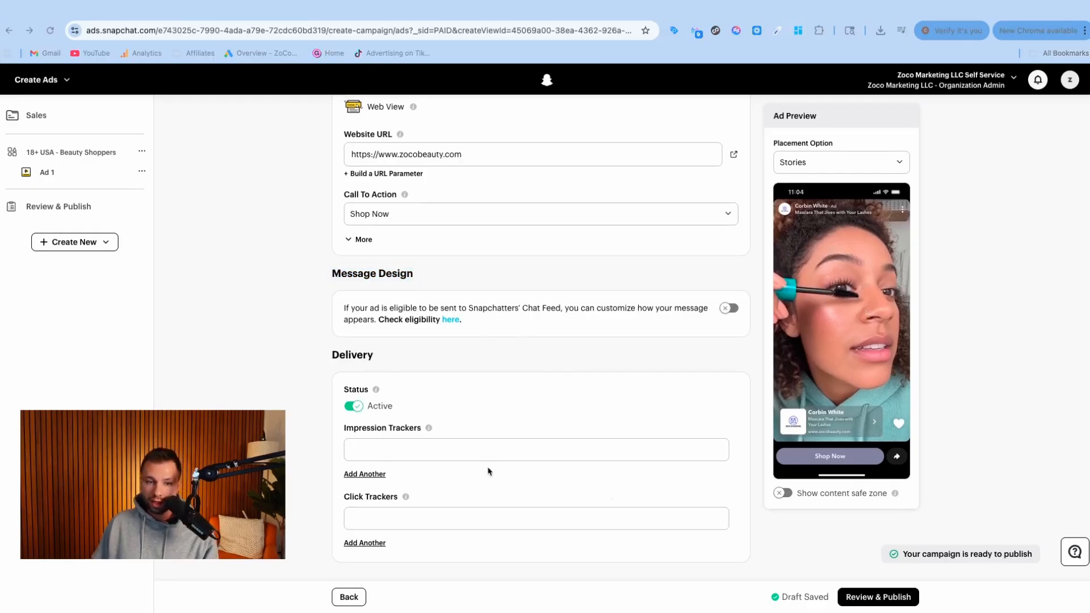
# Proceed to Review & Publish and check the campaign, ad set and ad summary.
pyautogui.click(881, 597)
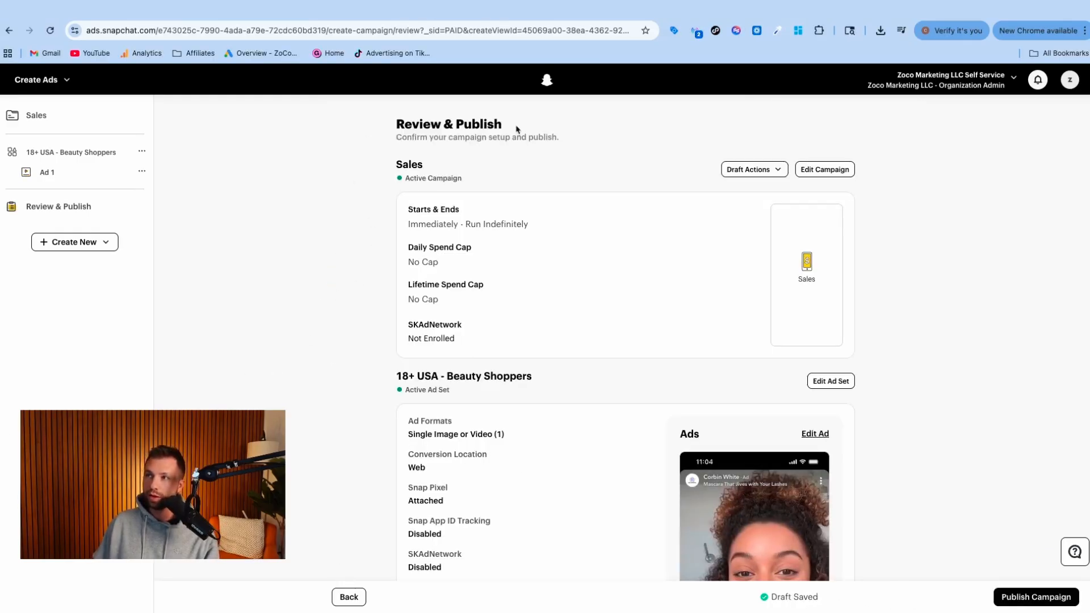
pyautogui.scroll(-3, 559, 241)
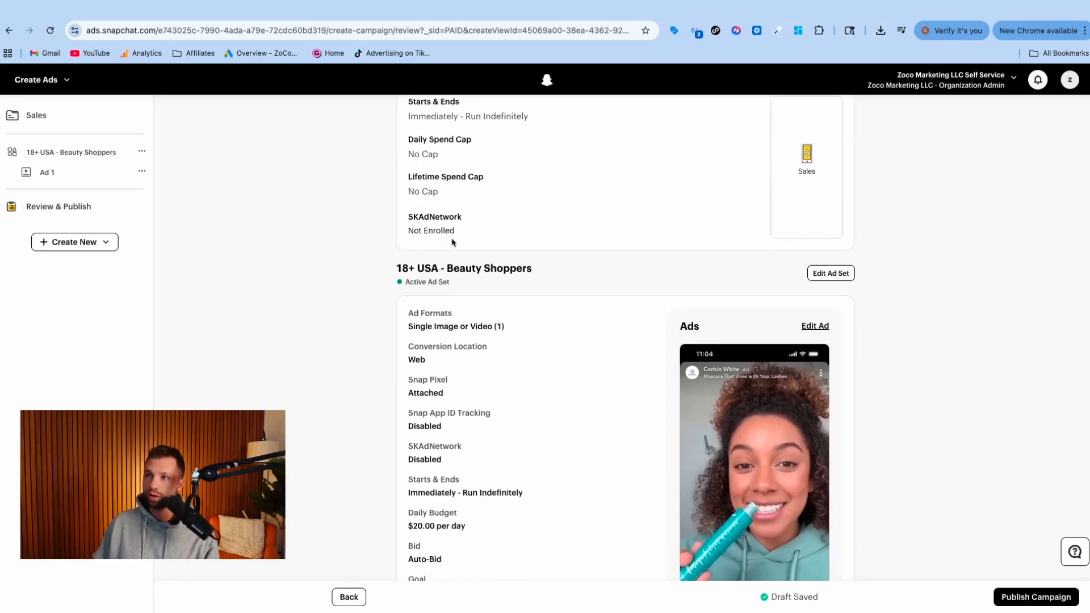
pyautogui.scroll(-3, 402, 277)
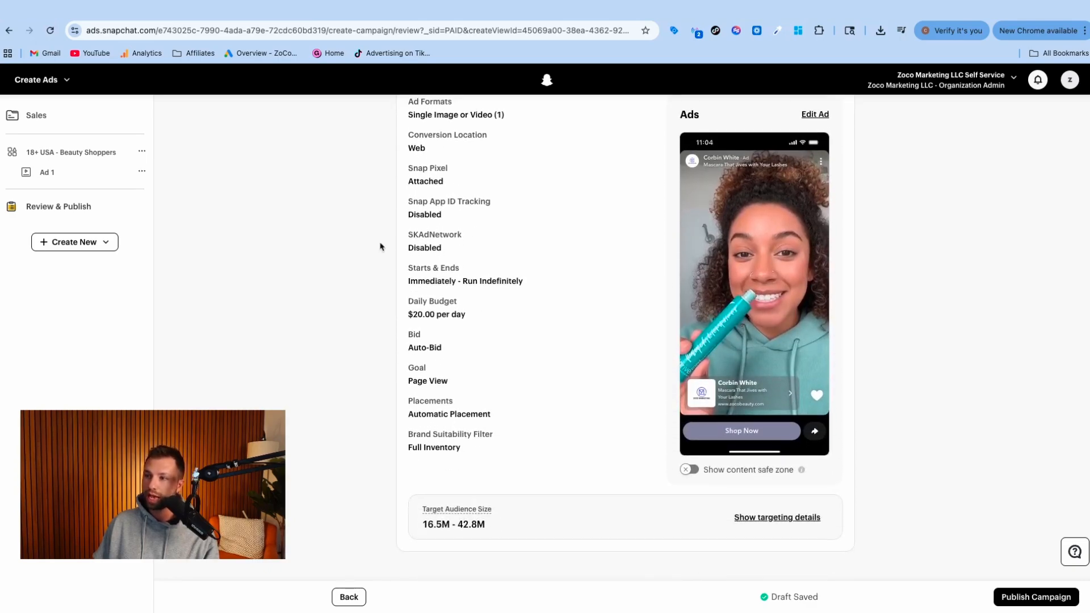